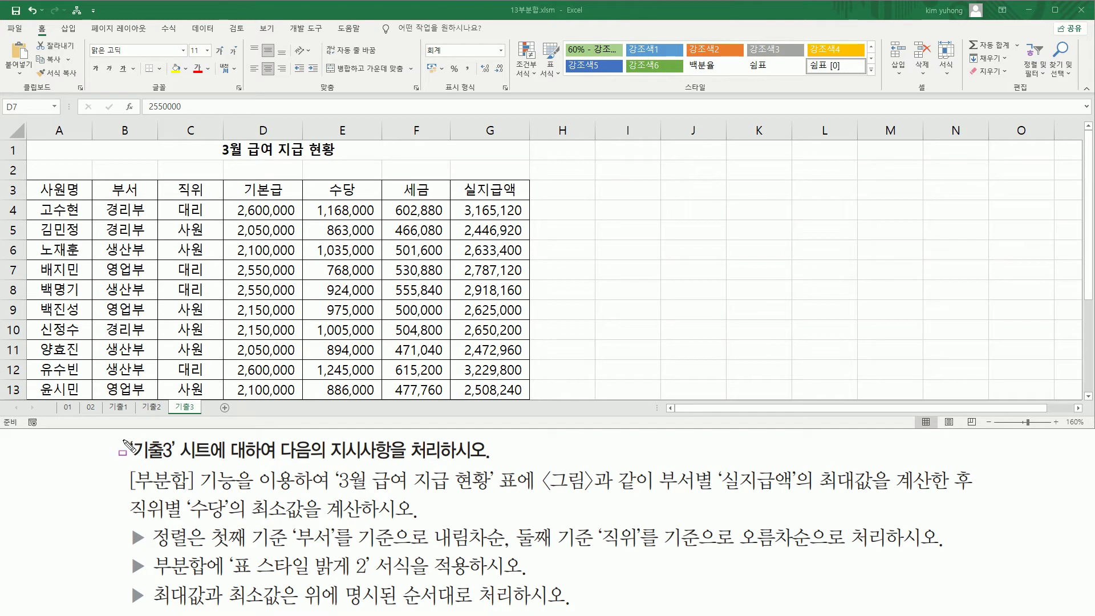
mouse_move(126, 437)
left_mouse_down()
mouse_move(134, 471)
mouse_move(217, 465)
left_mouse_up()
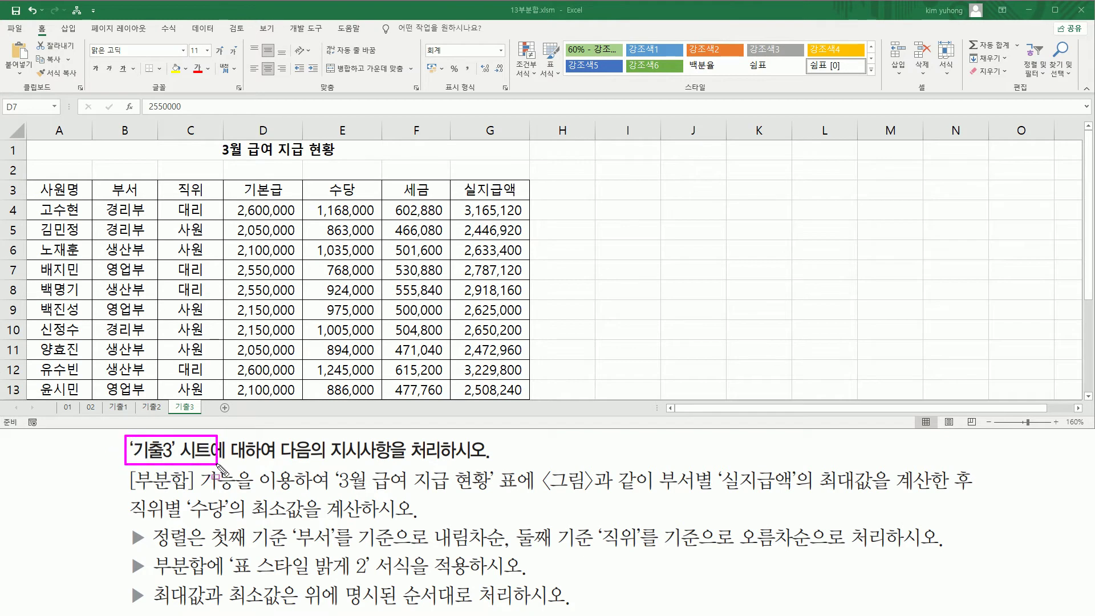
left_click_drag(168, 401, 202, 413)
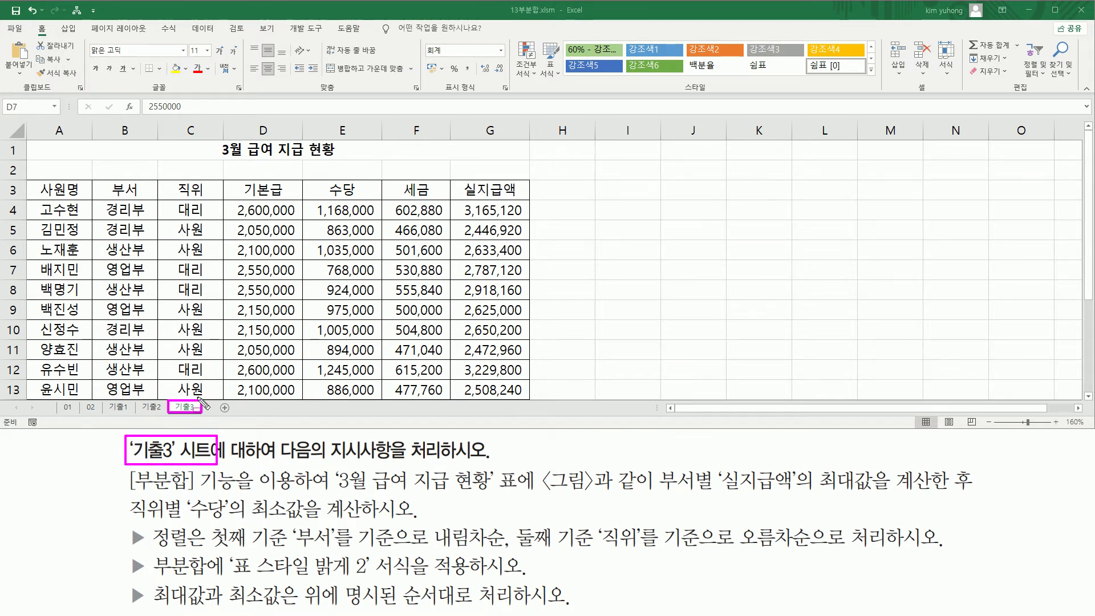
mouse_move(32, 176)
left_mouse_down()
mouse_move(69, 234)
mouse_move(509, 365)
mouse_move(509, 386)
left_mouse_up()
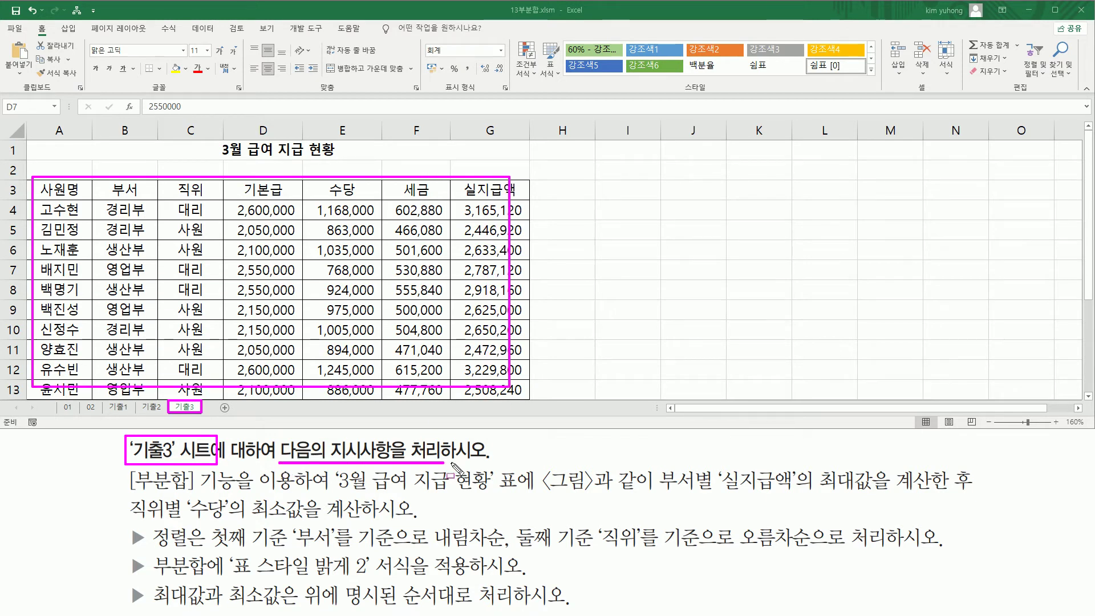
key("Escape")
mouse_move(125, 464)
left_mouse_down()
mouse_move(131, 500)
mouse_move(233, 499)
left_mouse_up()
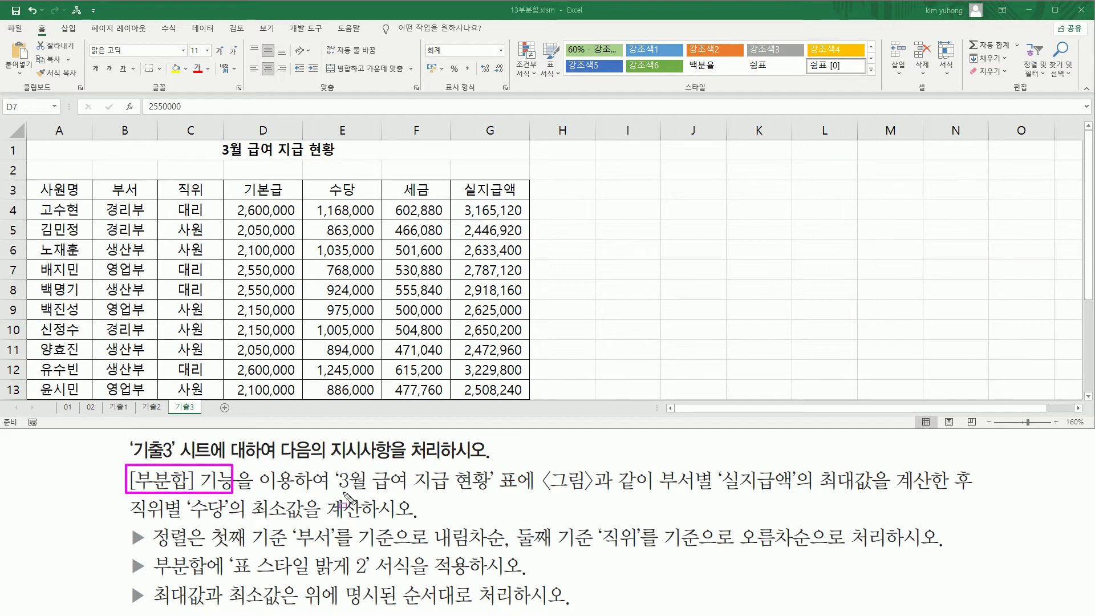
left_click_drag(340, 491, 494, 492)
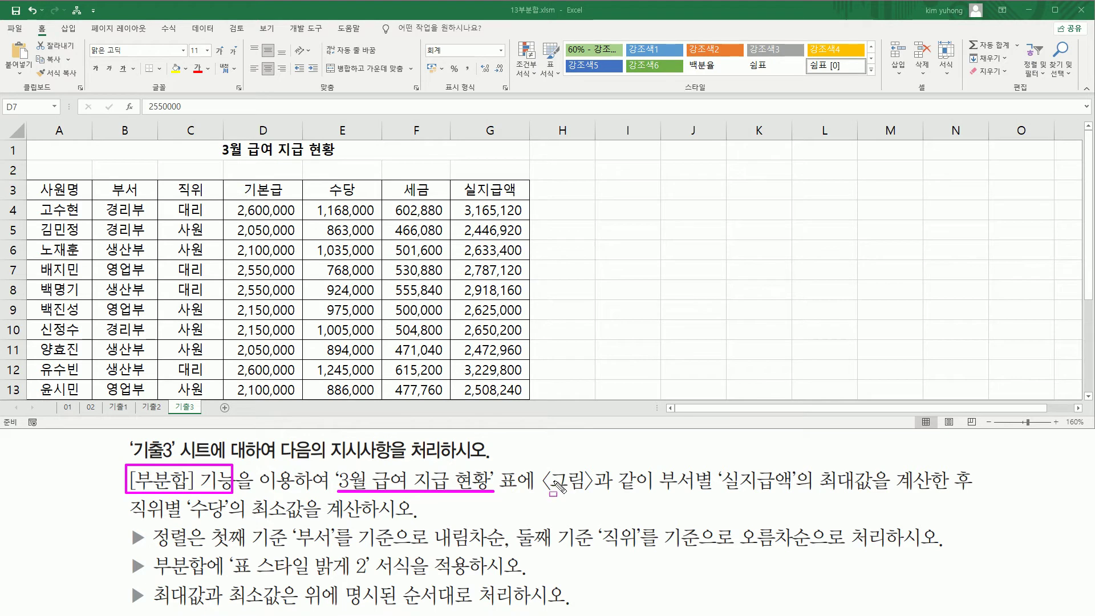
mouse_move(657, 459)
left_mouse_down()
mouse_move(714, 503)
mouse_move(978, 494)
left_mouse_up()
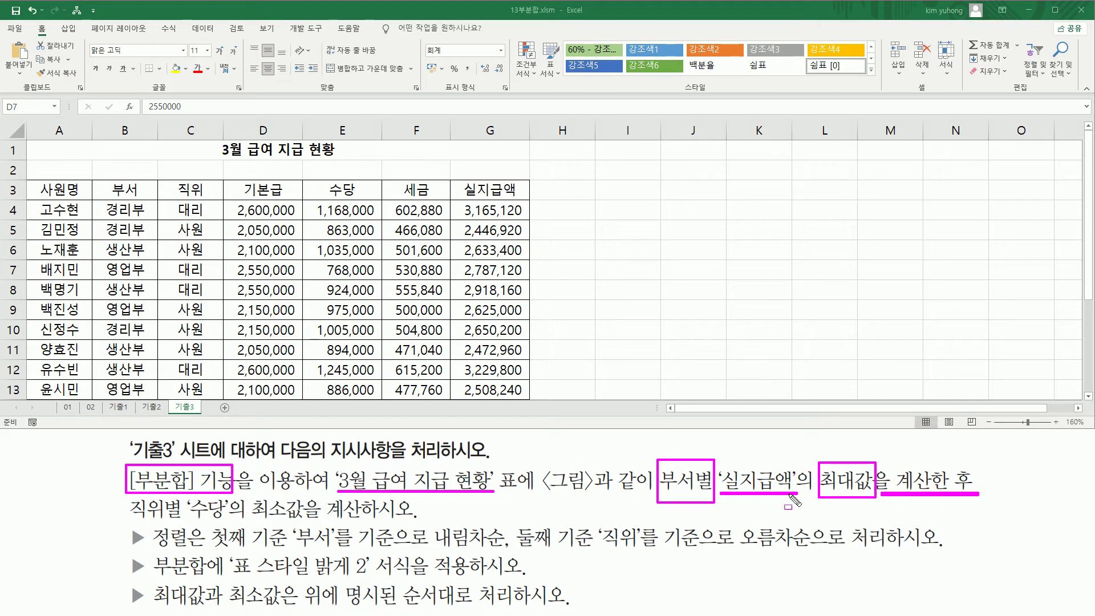
mouse_move(130, 515)
left_mouse_down()
mouse_move(225, 516)
mouse_move(262, 493)
mouse_move(302, 516)
mouse_move(272, 519)
left_mouse_up()
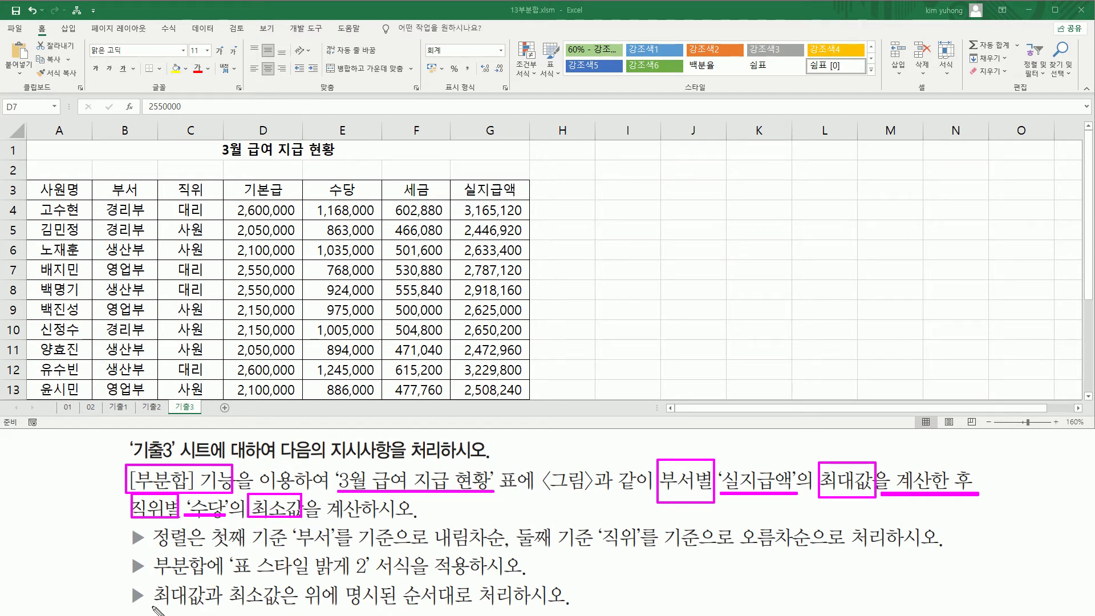
left_click_drag(150, 606, 518, 608)
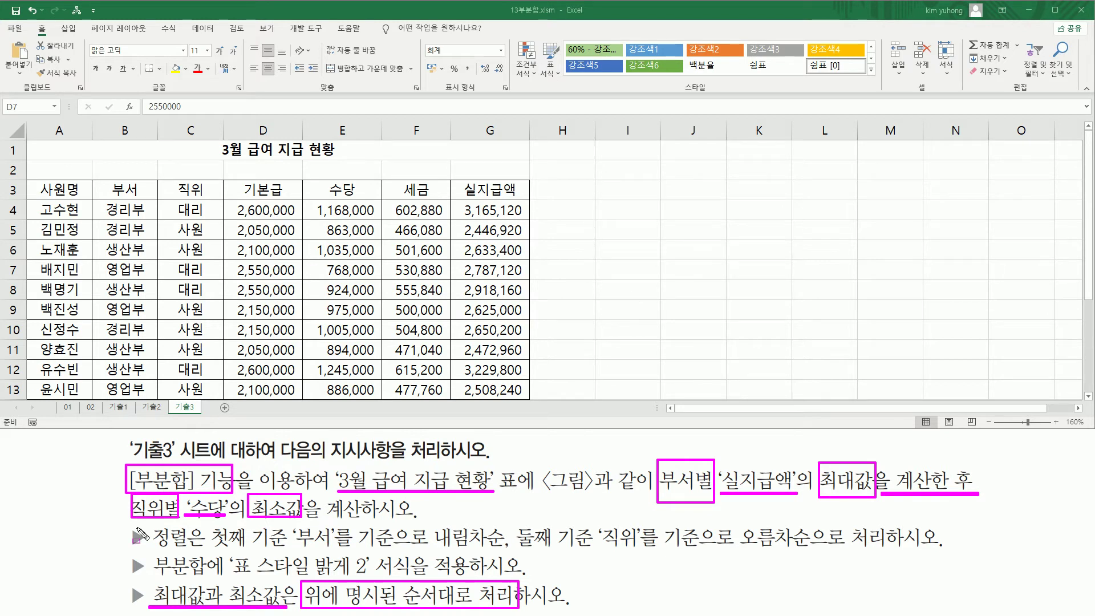
mouse_move(128, 523)
left_mouse_down()
mouse_move(146, 550)
mouse_move(508, 552)
mouse_move(516, 523)
mouse_move(538, 548)
mouse_move(811, 550)
left_mouse_up()
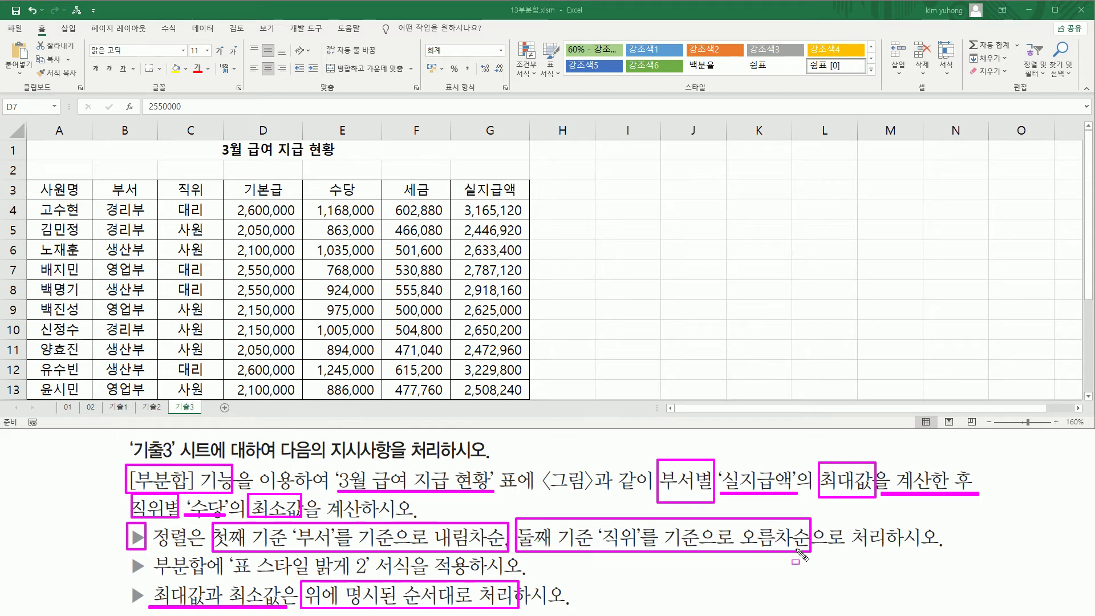
key("Escape")
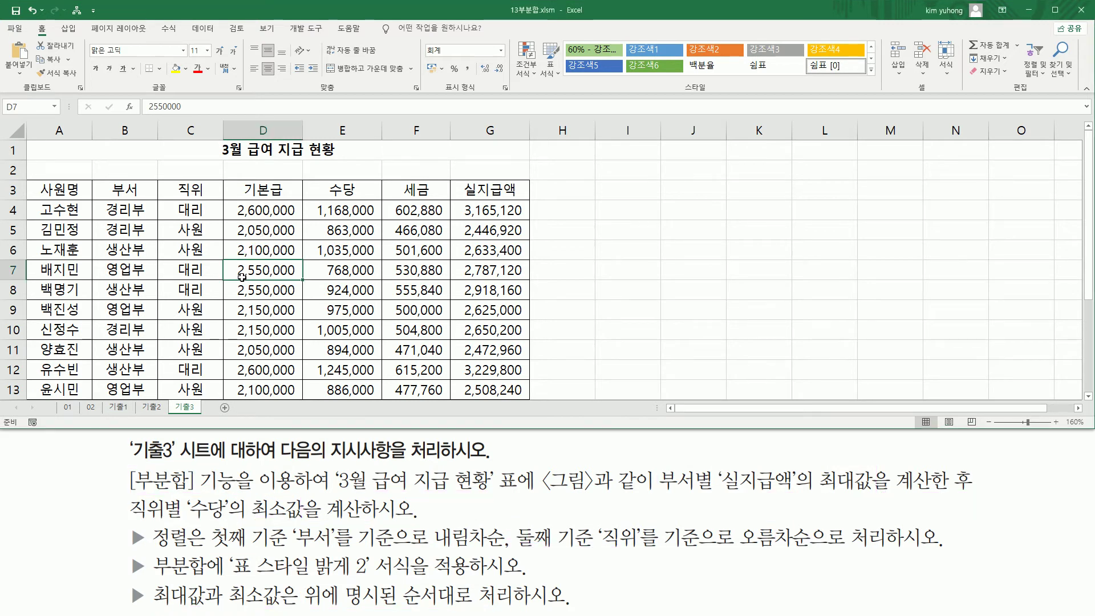
Step: Start a custom sort of the salary table with 부서 as the first criterion in descending order (내림차순)
left_click(386, 256)
left_click(307, 219)
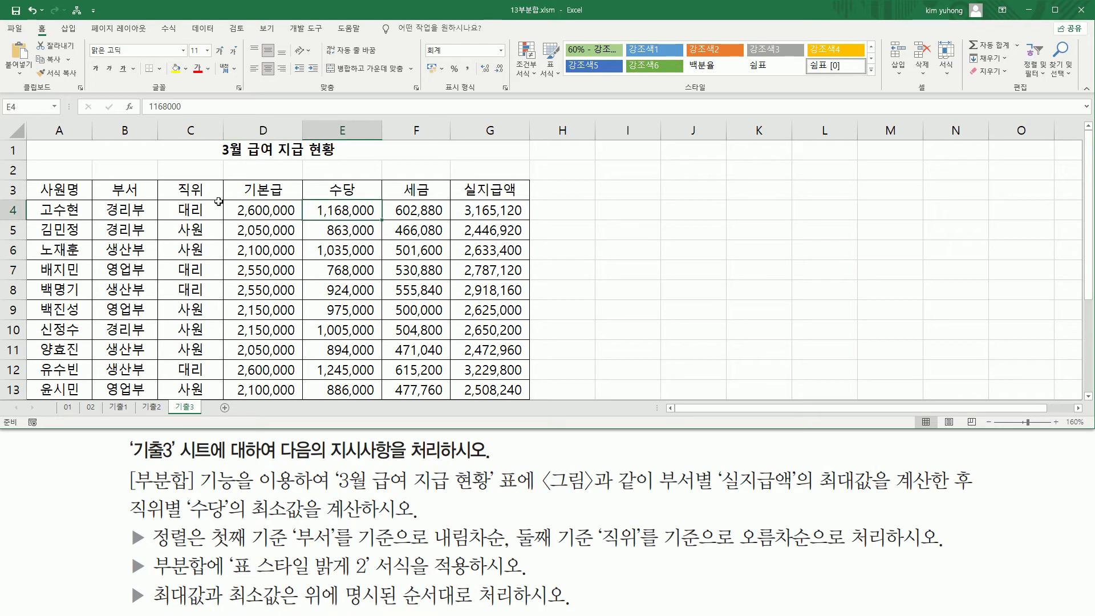
left_click(203, 28)
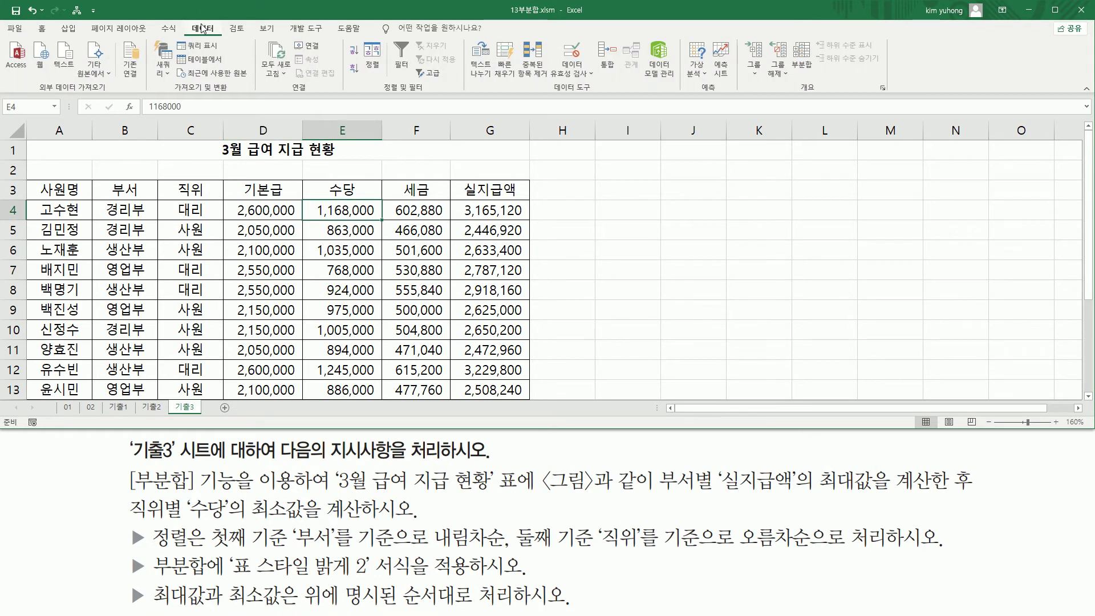
left_click(372, 56)
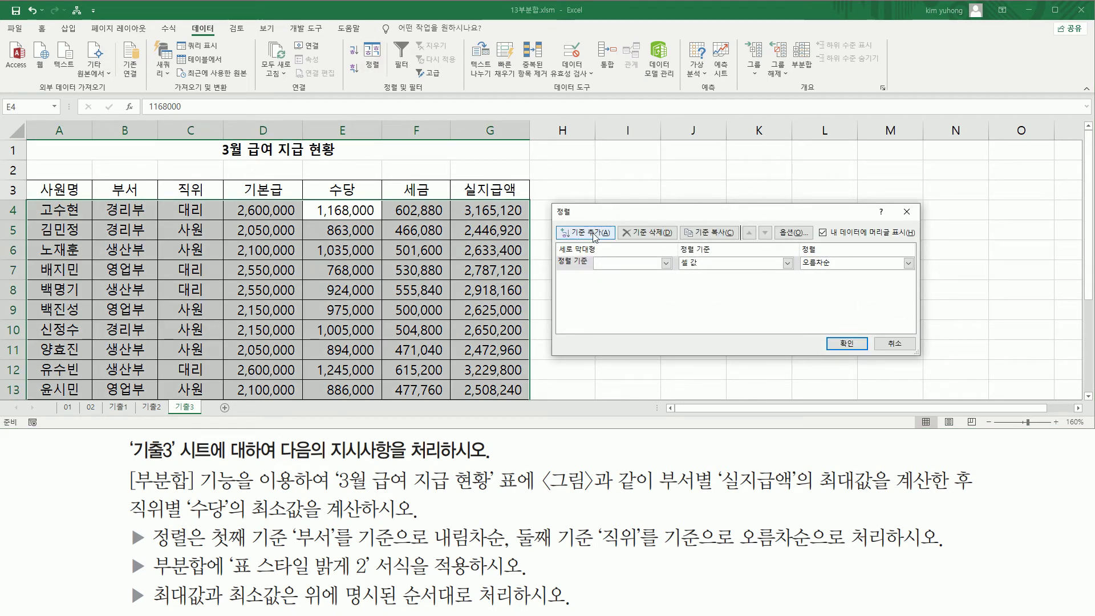
left_click(625, 265)
left_click(623, 291)
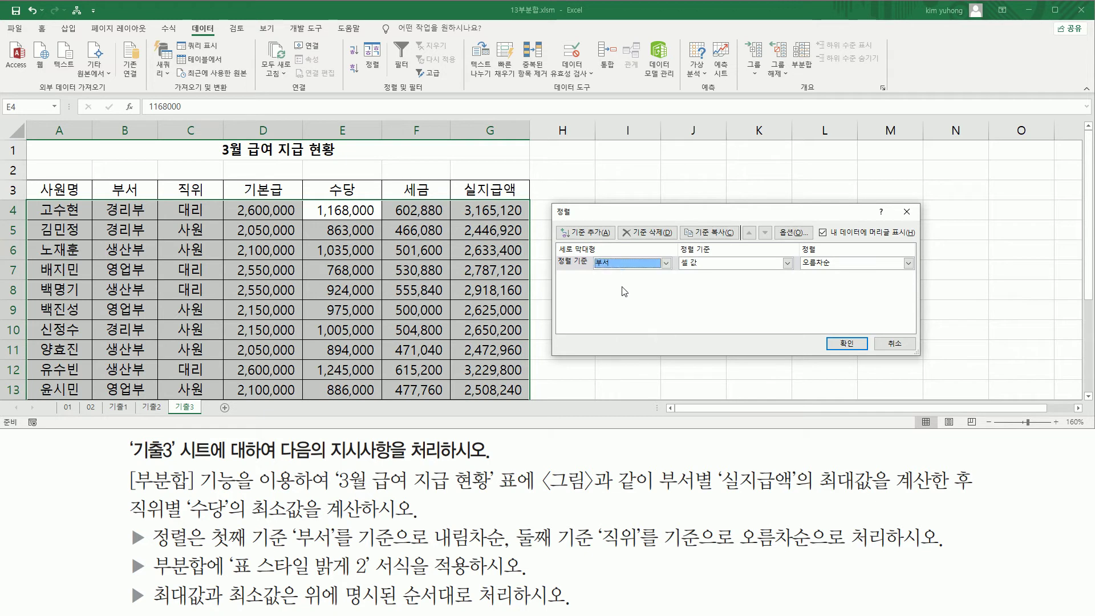
left_click(821, 266)
left_click(820, 286)
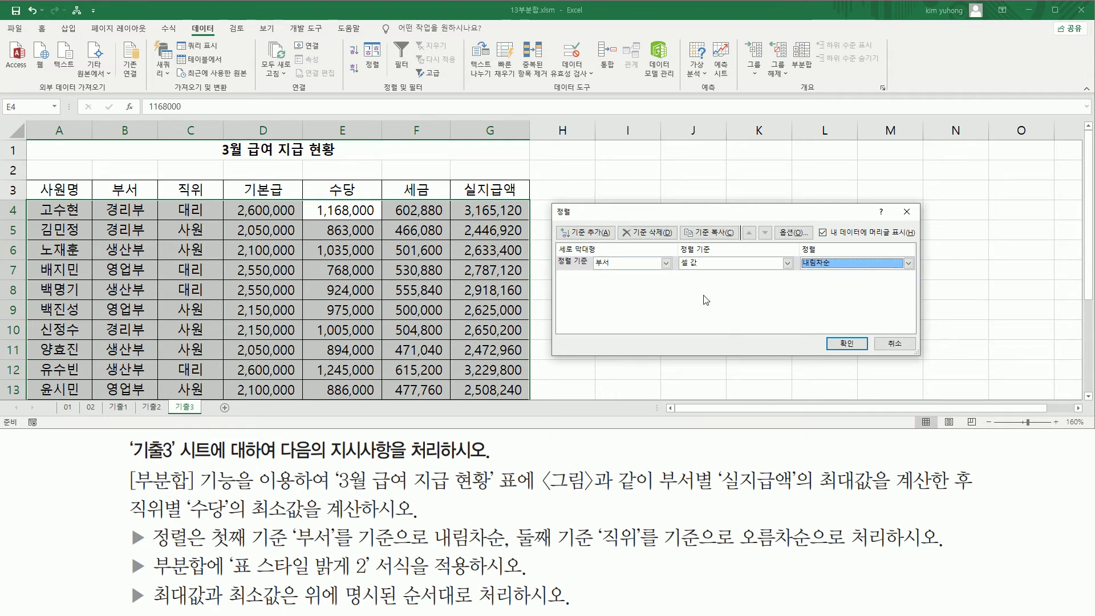
Step: Add 직위 in ascending order (오름차순) as the second sort criterion and apply the sort
left_click(599, 232)
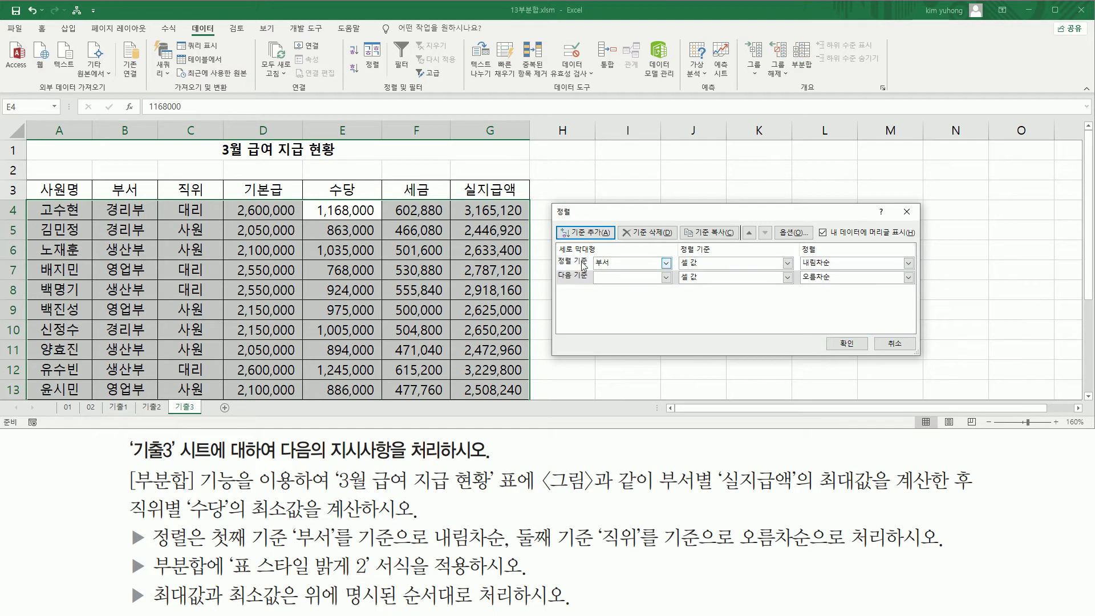
left_click(626, 280)
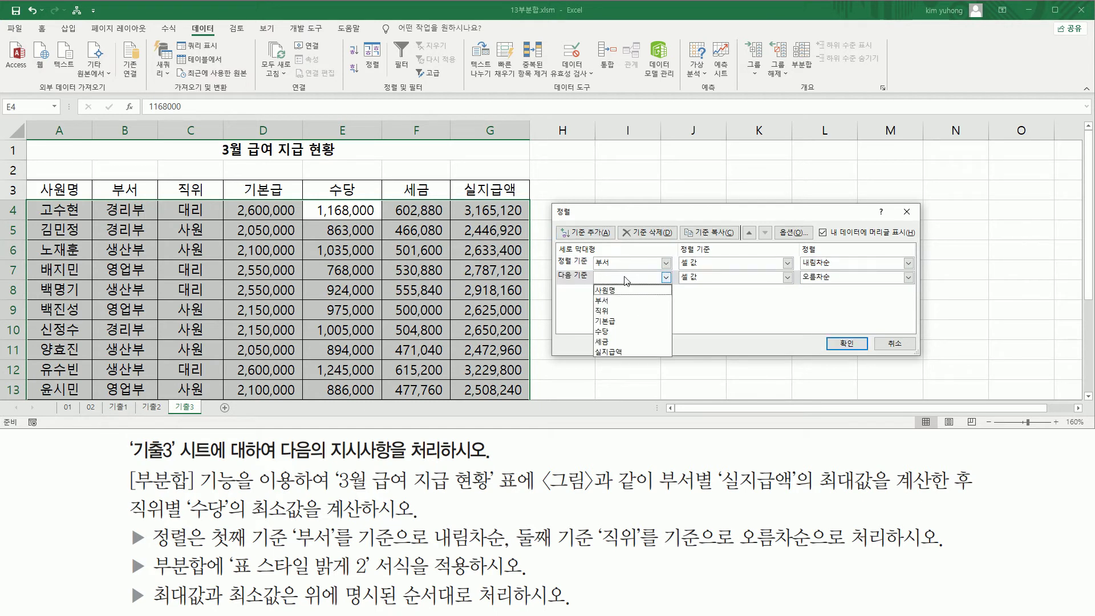
left_click(603, 311)
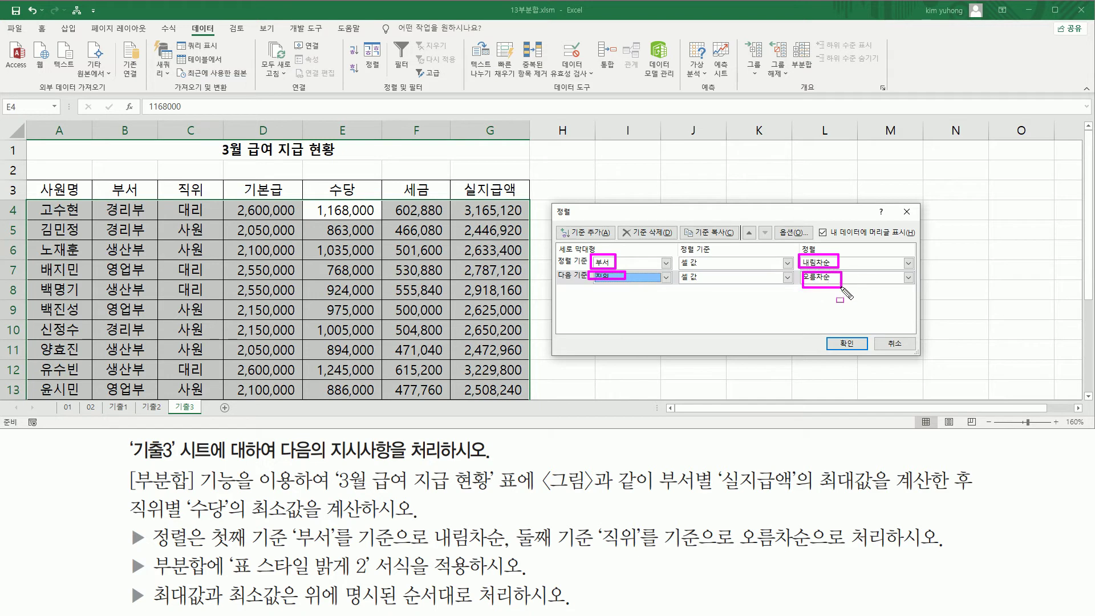
left_click(847, 344)
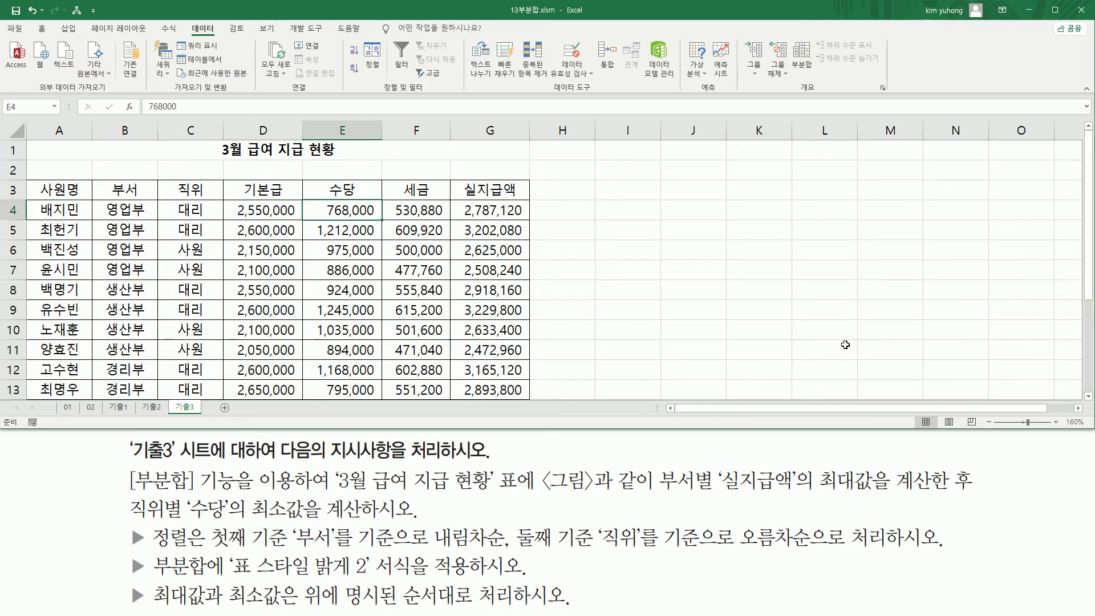
Step: Set up a subtotal on the sorted salary table, grouped by 부서 and using the 최대 function
scroll(269, 276, "down", 2)
scroll(268, 274, "up", 2)
left_click(269, 266)
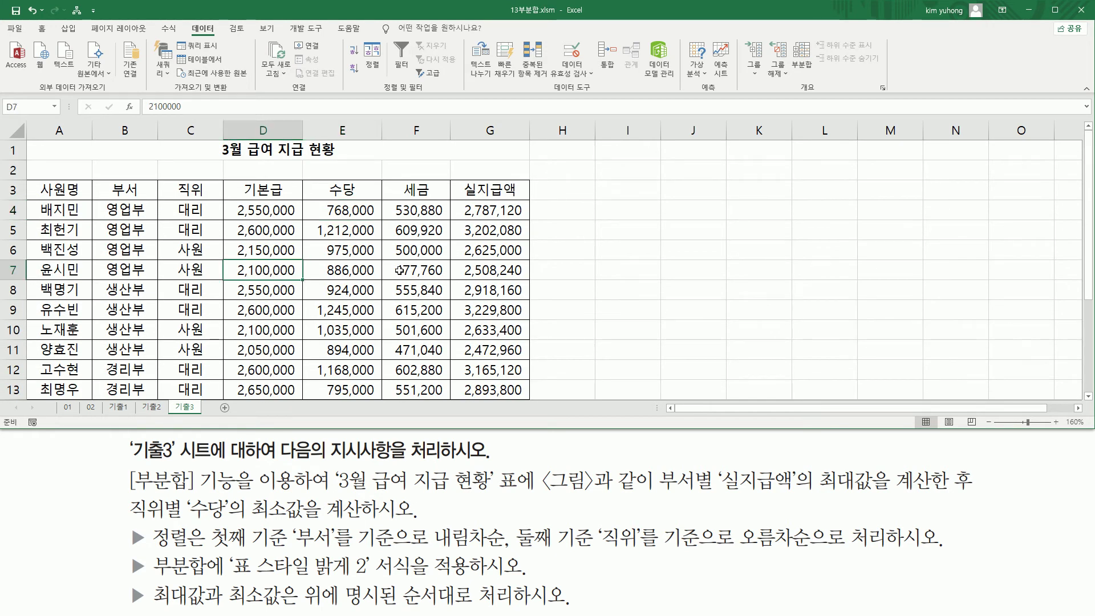
left_click(802, 56)
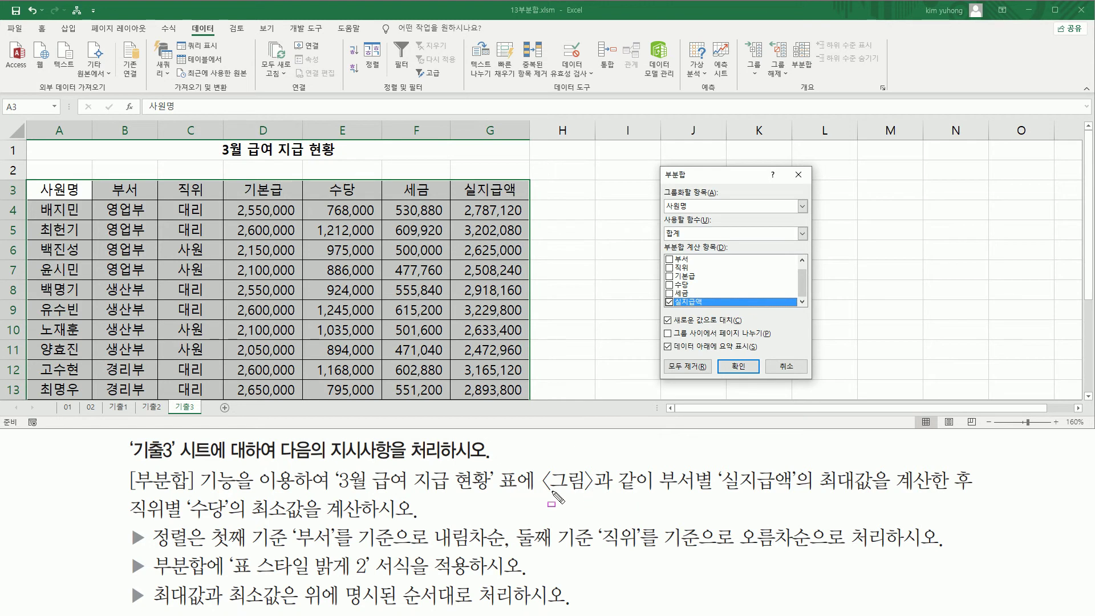
mouse_move(683, 491)
left_mouse_down()
mouse_move(718, 505)
mouse_move(800, 492)
mouse_move(874, 500)
left_mouse_up()
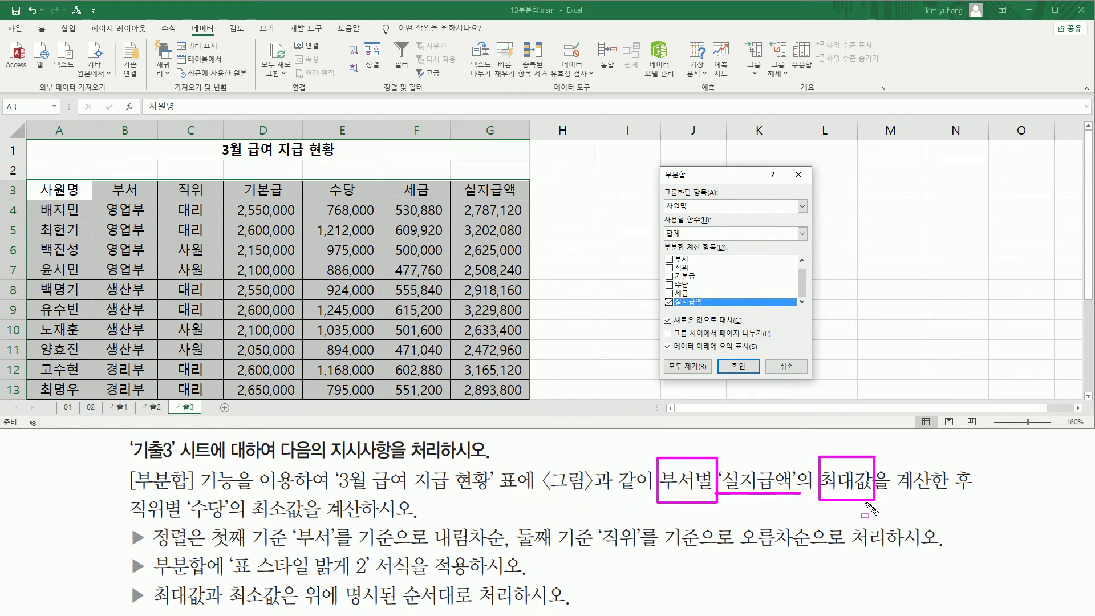
left_click(684, 206)
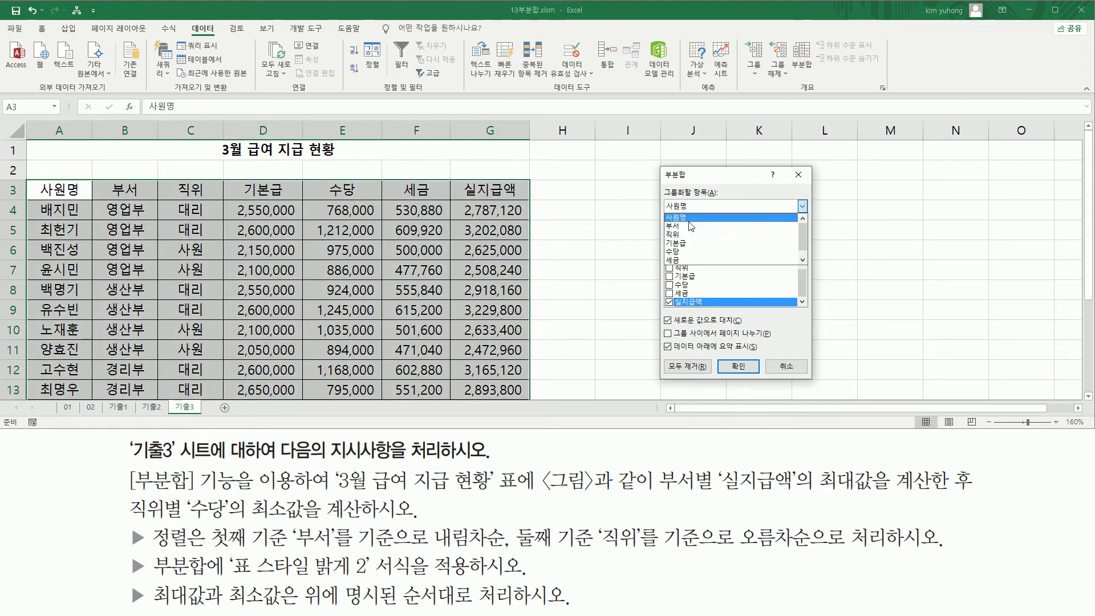
left_click(691, 226)
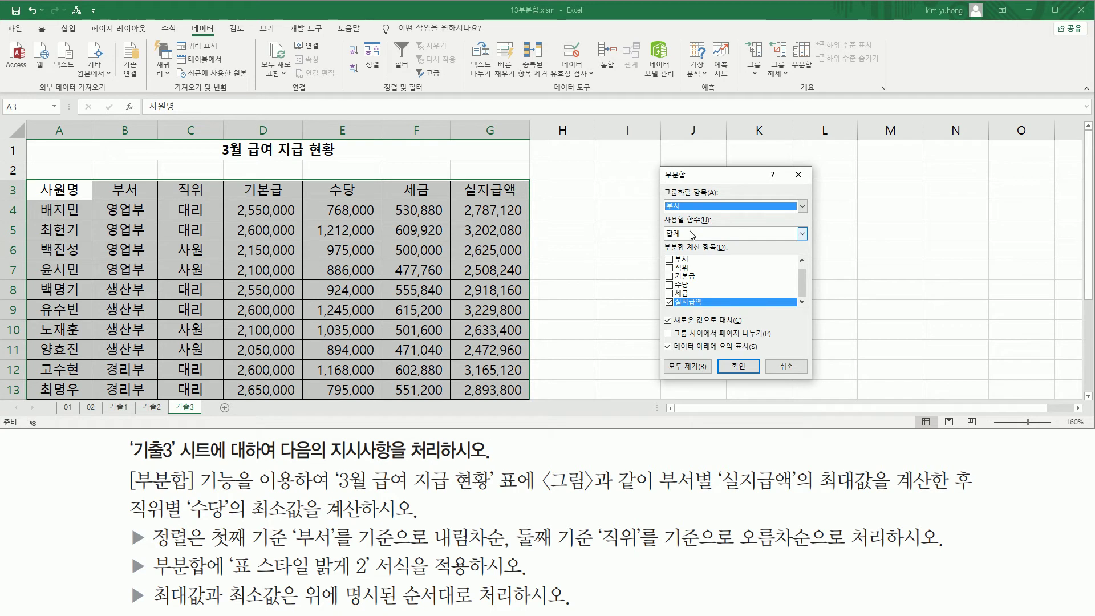
left_click(690, 232)
left_click(685, 271)
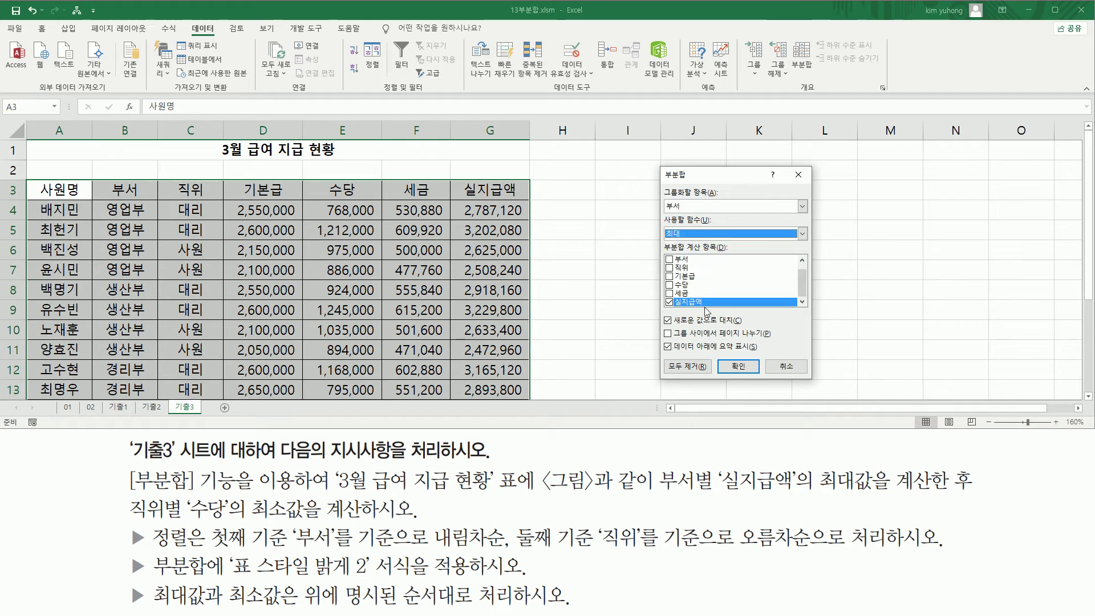
Step: Apply the department subtotal with only 실지급액 as the calculated item
left_click_drag(724, 506, 809, 507)
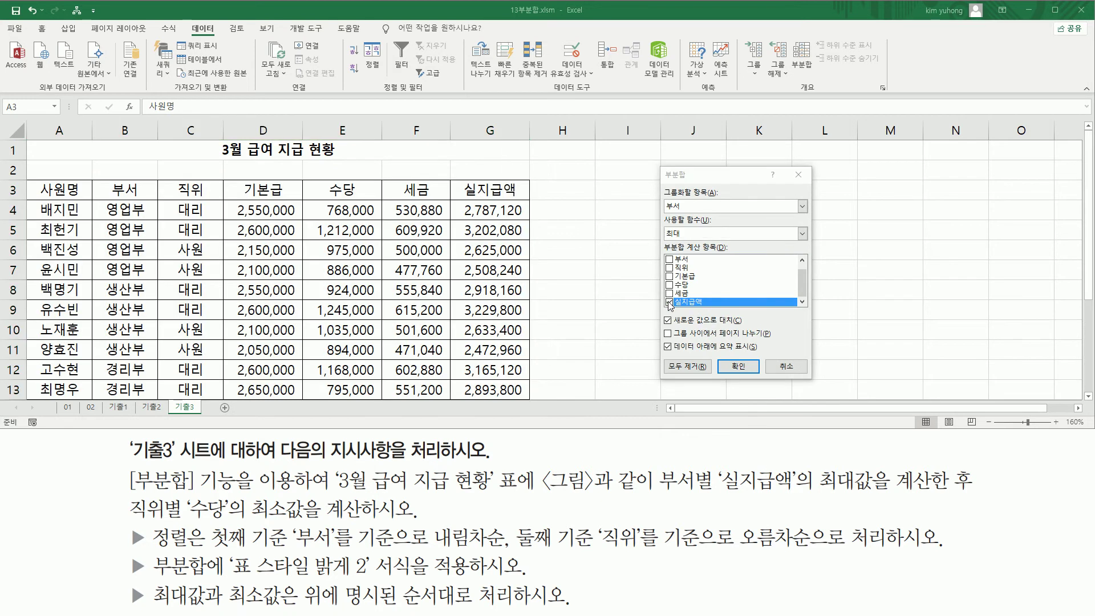
left_click_drag(663, 295, 709, 309)
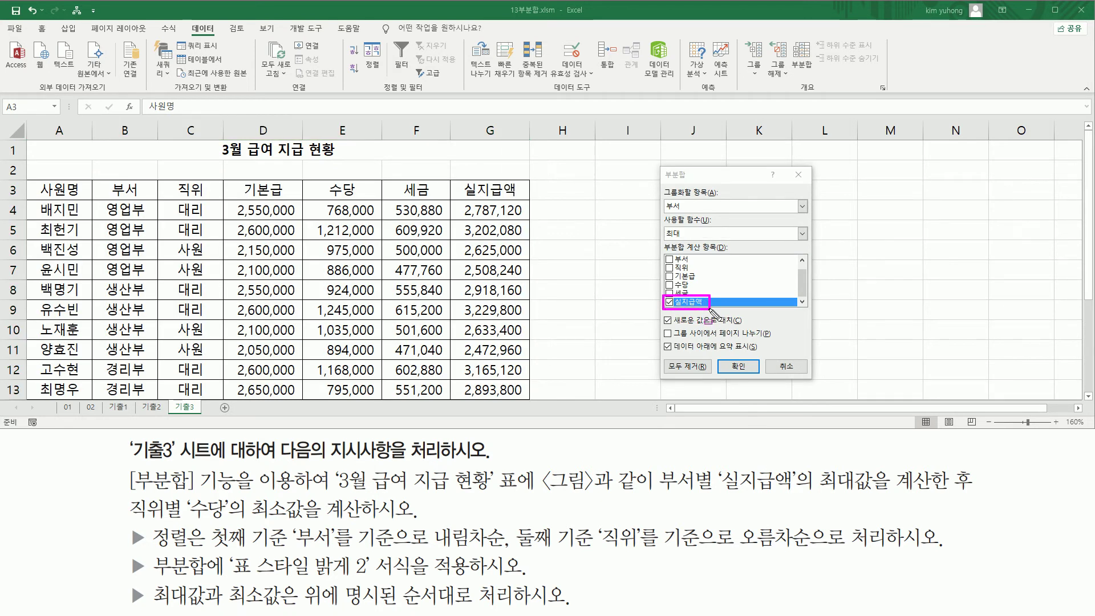
key("Escape")
left_click_drag(804, 279, 806, 281)
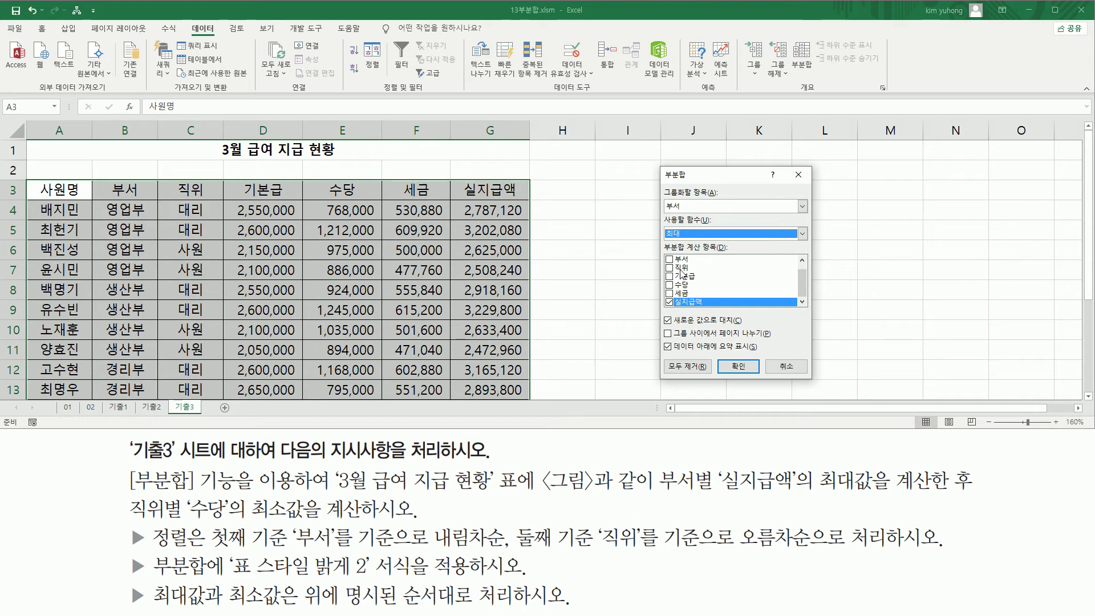
key("Tab")
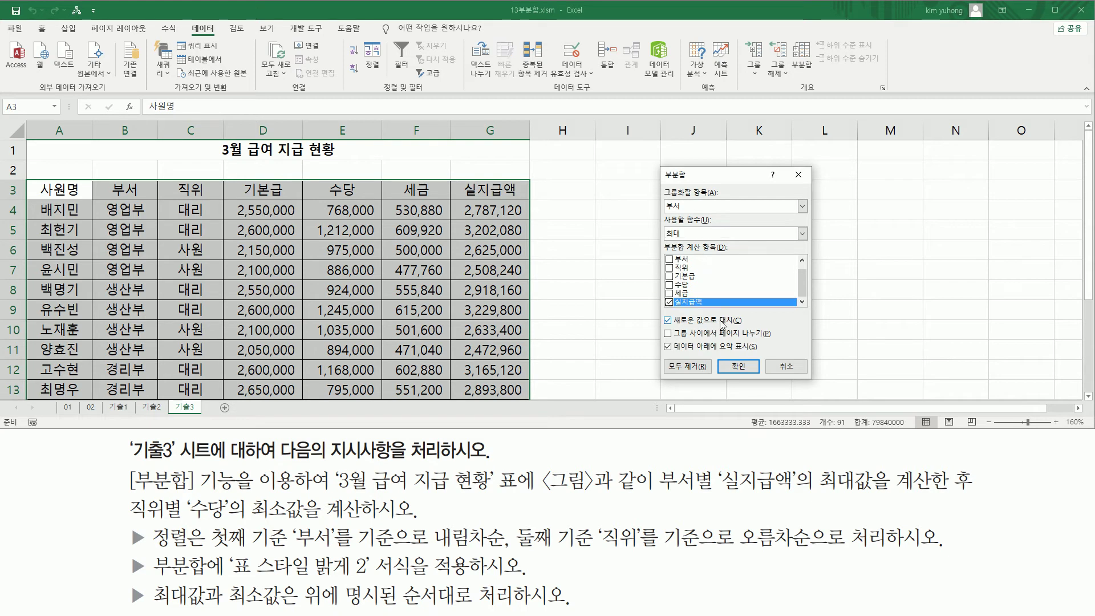
left_click(740, 366)
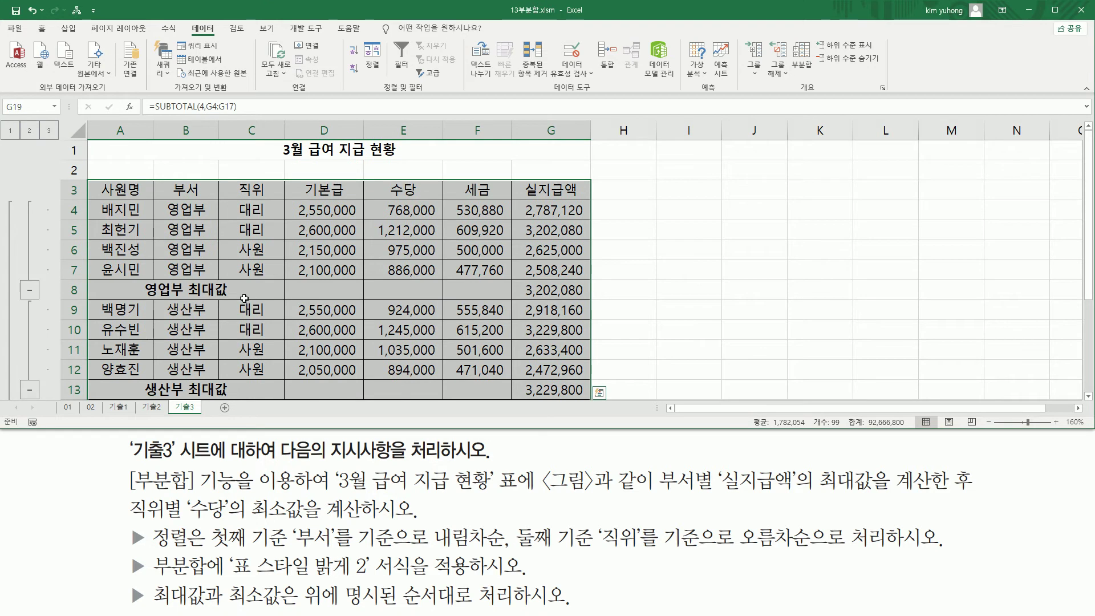
left_click_drag(144, 276, 231, 298)
left_click_drag(517, 280, 605, 297)
mouse_move(155, 376)
left_mouse_down()
mouse_move(237, 397)
mouse_move(606, 397)
left_mouse_up()
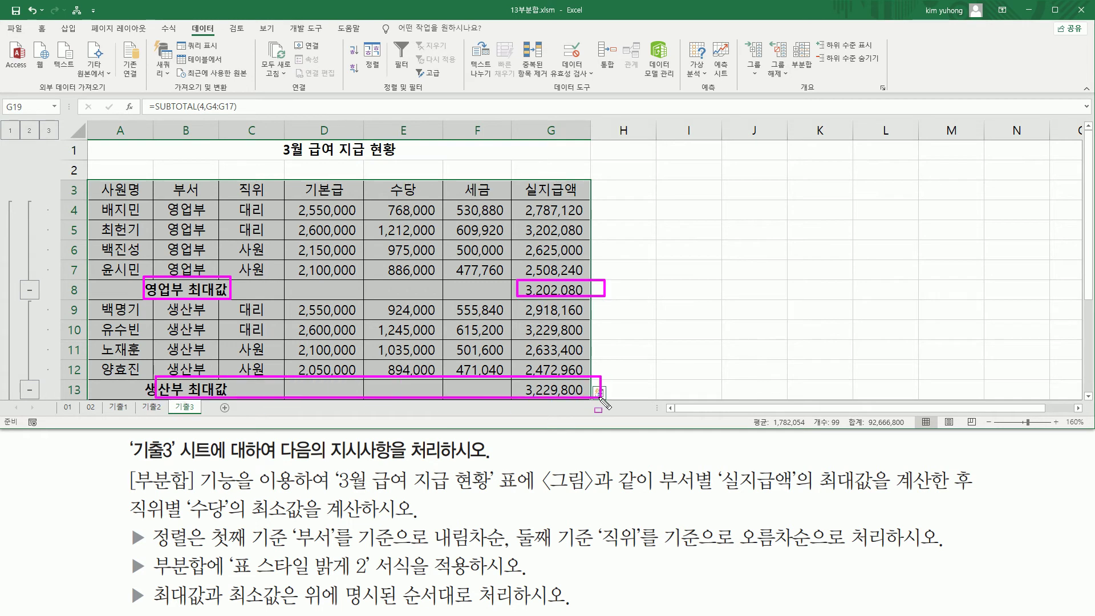
key("Escape")
scroll(442, 322, "down", 2)
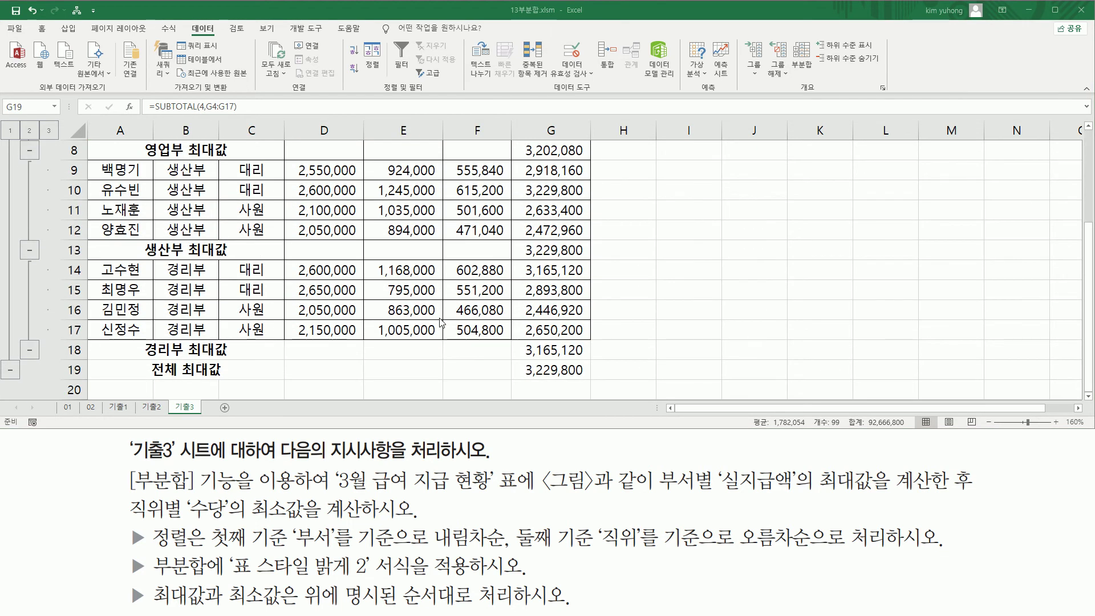
scroll(442, 322, "up", 3)
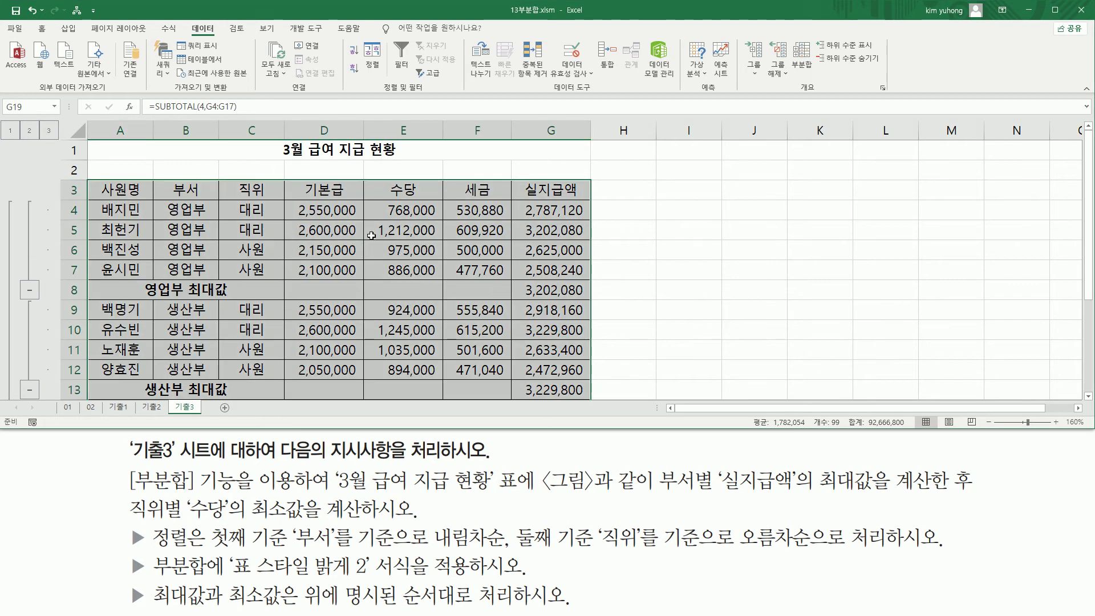
Step: Set up a second subtotal on the salary table, grouped by 직위 and using the 최소 function
left_click(802, 64)
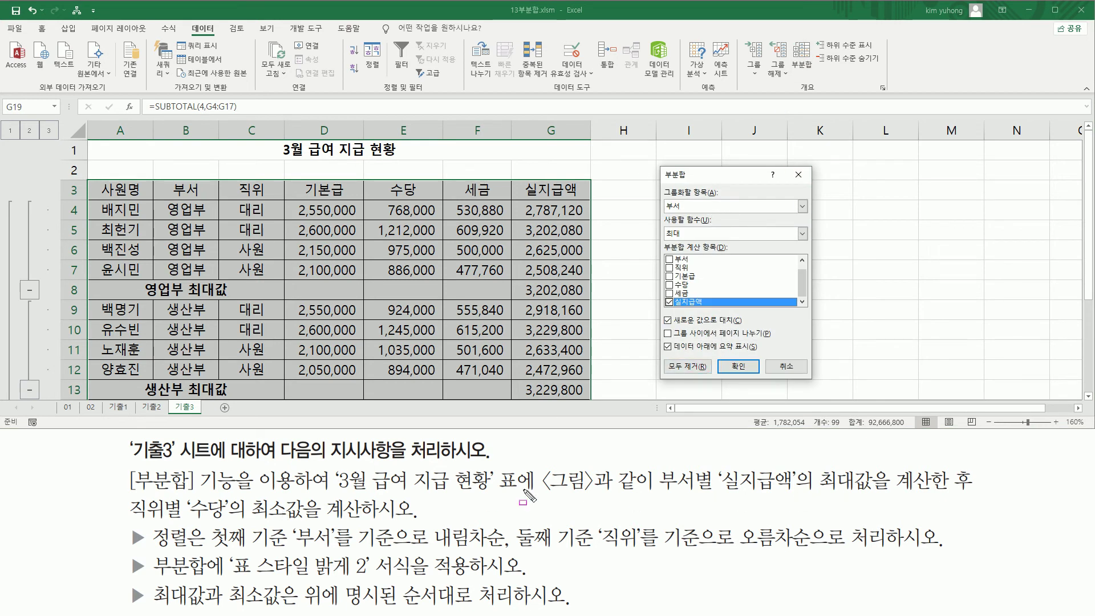
mouse_move(126, 492)
left_mouse_down()
mouse_move(173, 523)
mouse_move(269, 513)
mouse_move(315, 530)
mouse_move(311, 521)
left_mouse_up()
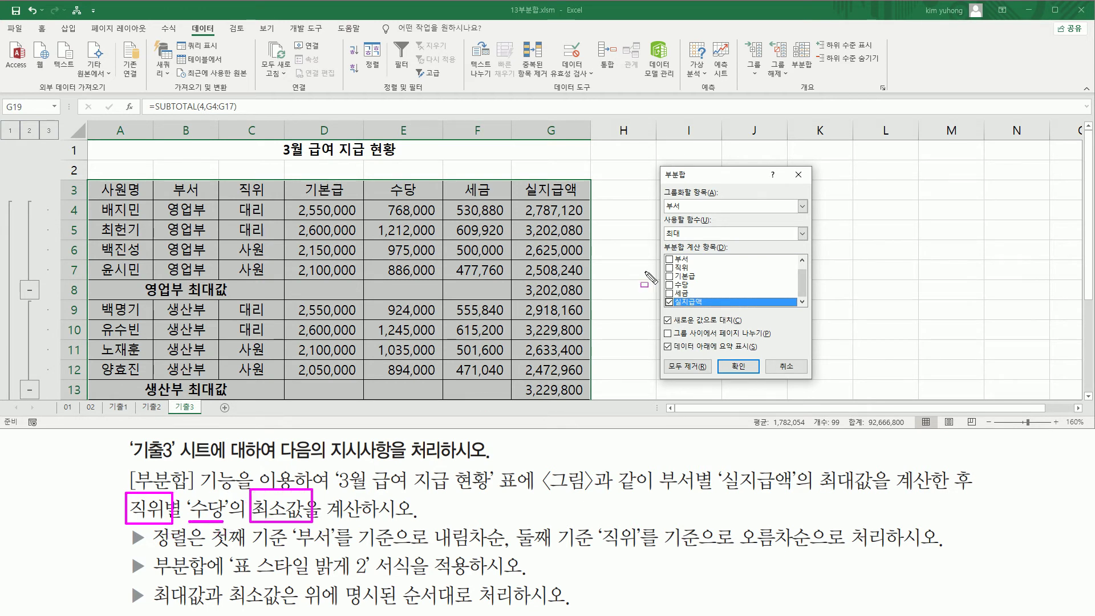
key("Escape")
left_click(700, 206)
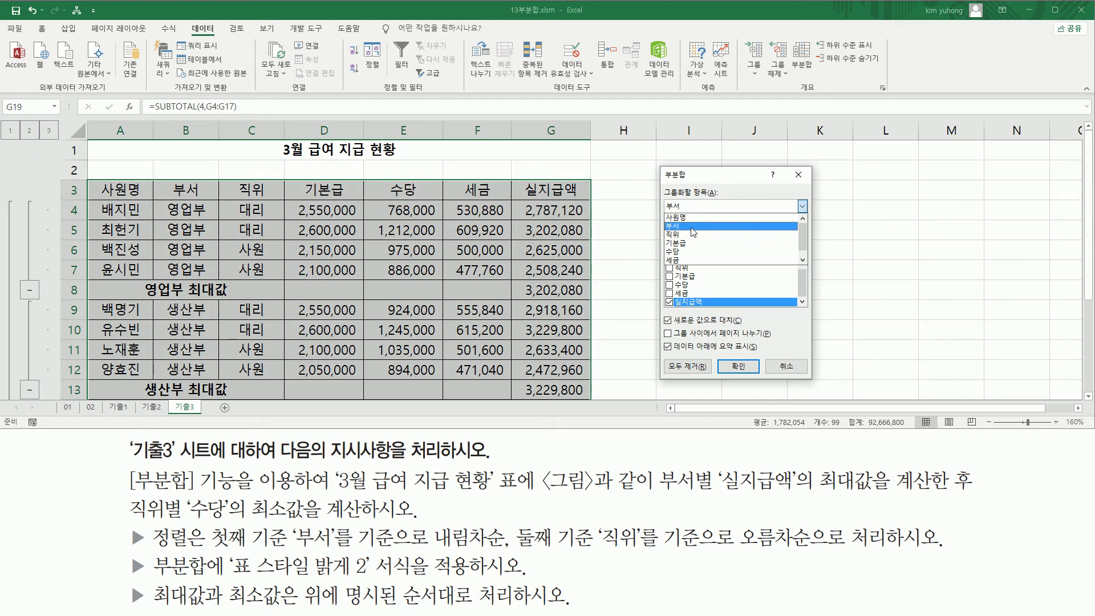
left_click(689, 234)
left_click(706, 235)
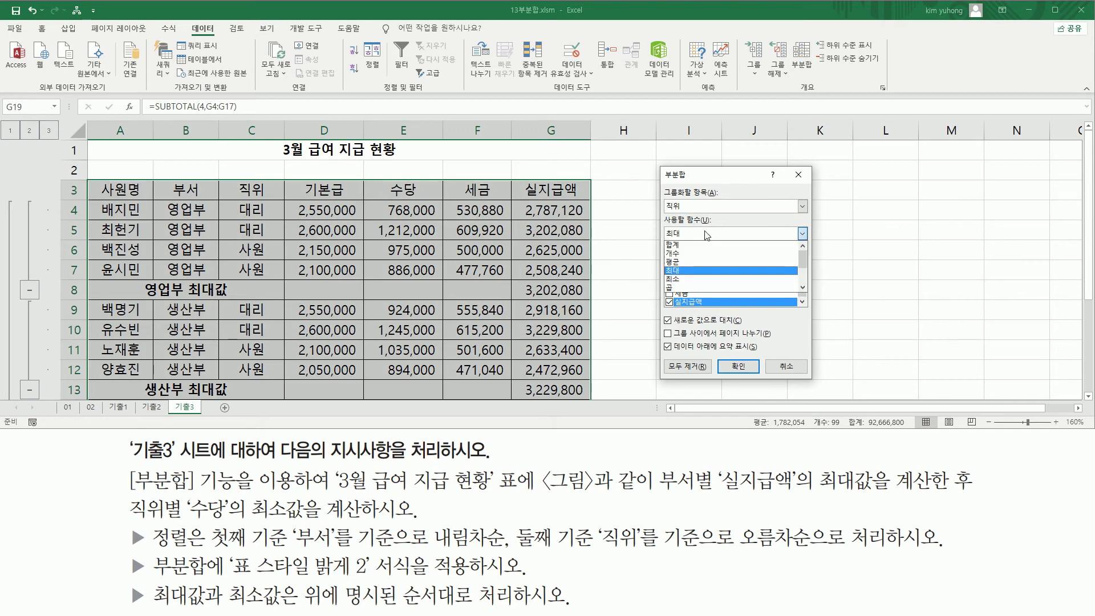
left_click(679, 279)
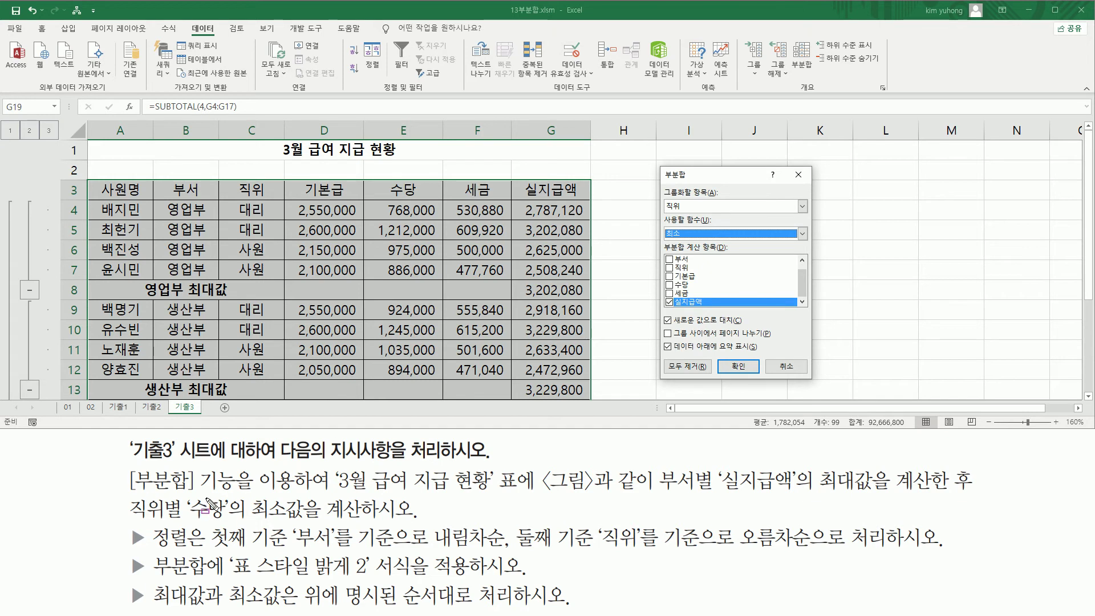
Step: Choose only 수당 as the calculated item, turn off 새로운 값으로 대치, and apply the 직위 subtotal
left_click_drag(184, 495, 233, 523)
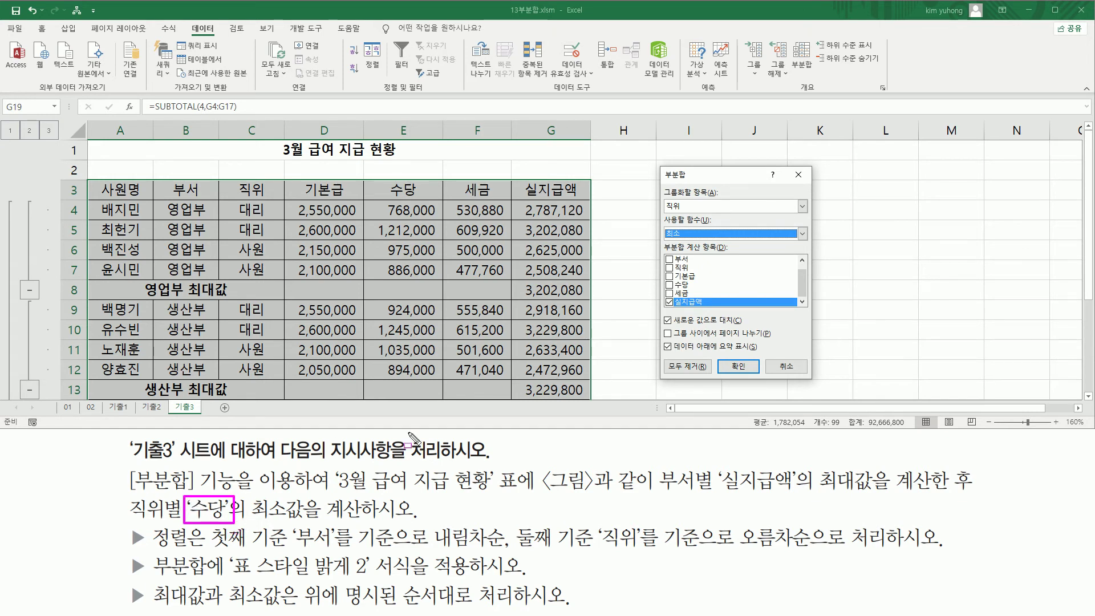
key("Escape")
left_click(670, 284)
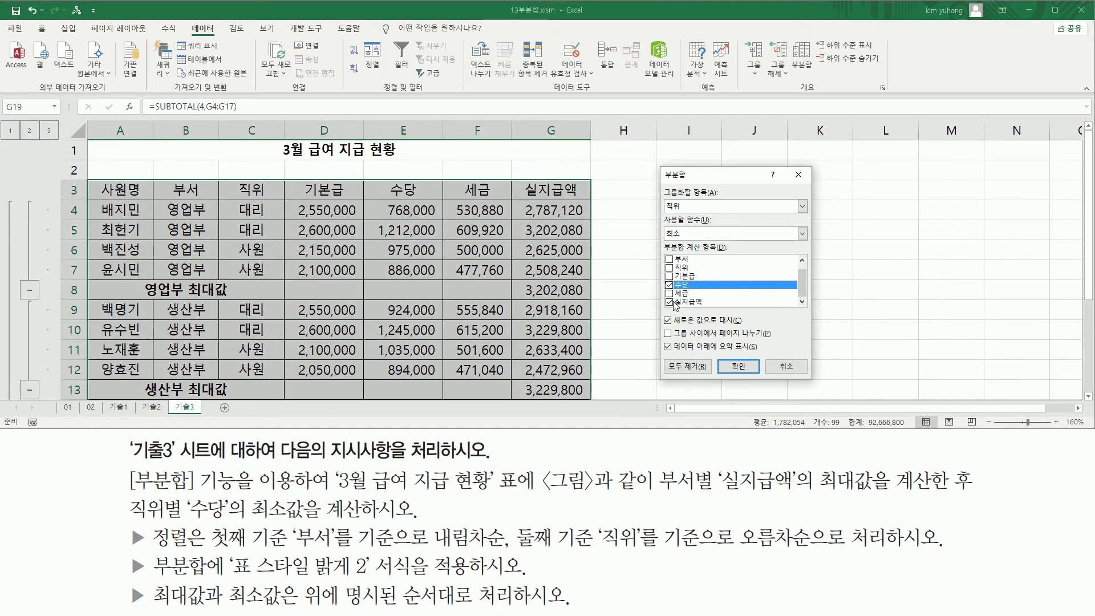
left_click_drag(664, 298, 713, 312)
key("Escape")
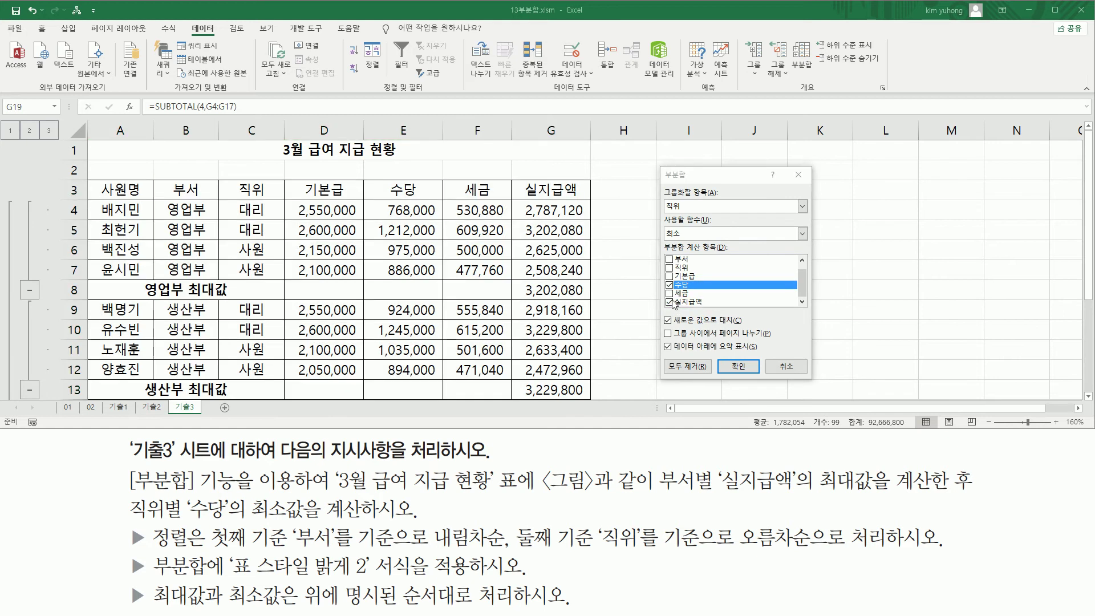
left_click(671, 302)
mouse_move(804, 285)
left_mouse_down()
mouse_move(805, 273)
mouse_move(811, 296)
left_mouse_up()
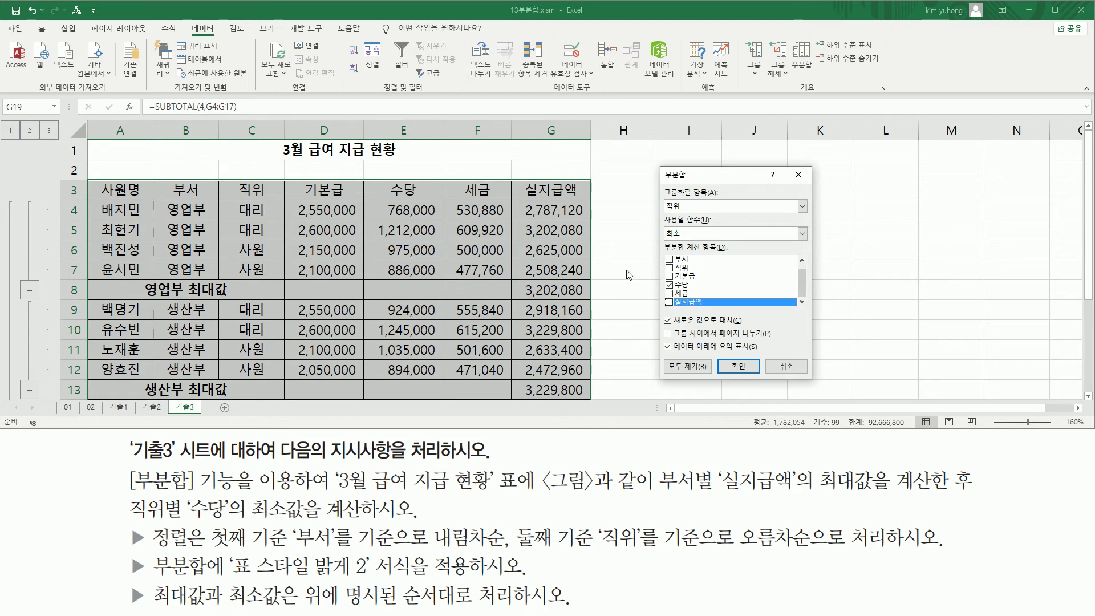
left_click(668, 321)
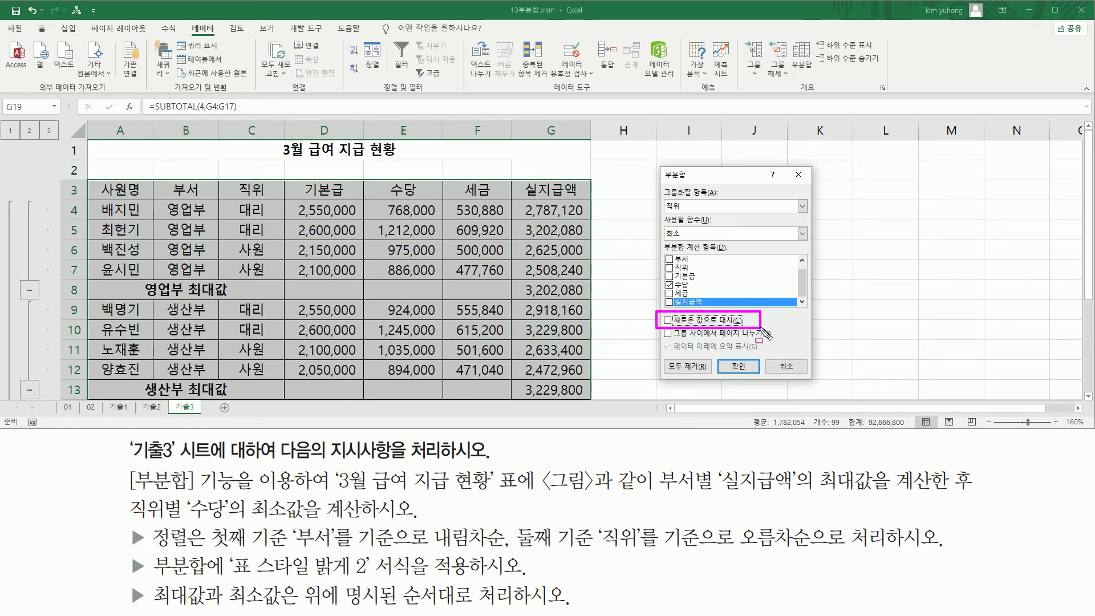
left_click(741, 366)
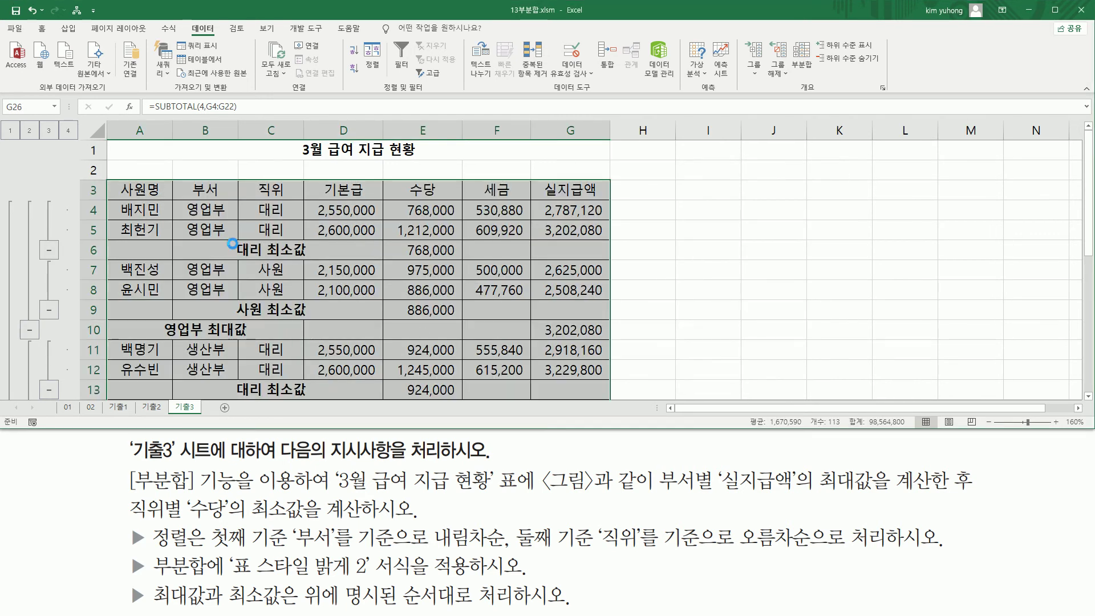
Step: Examine the 직위 minimum rows and 수당 subtotals throughout the subtotalled salary table
left_click_drag(236, 238, 459, 258)
left_click_drag(237, 301, 452, 319)
left_click_drag(241, 381, 459, 394)
scroll(446, 333, "down", 5)
left_click(447, 318)
scroll(459, 325, "up", 3)
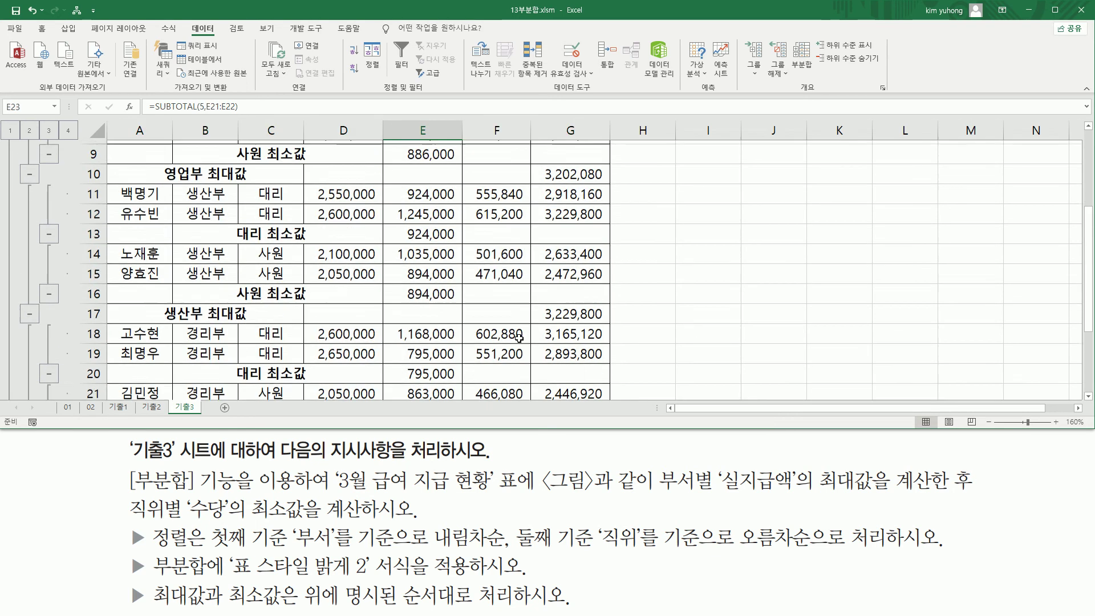
key("Up")
key("Up")
key("Up")
key("Up")
key("Up")
key("Up")
key("Up")
key("Up")
scroll(399, 351, "up", 3)
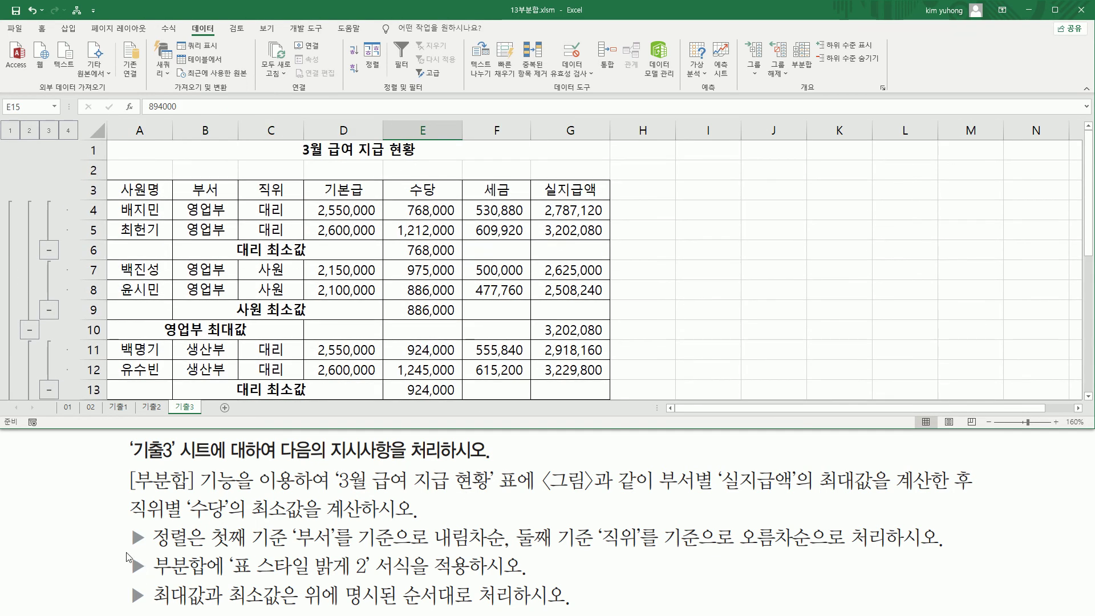
Step: Select the whole subtotalled table from the 사원명 header through the 전체 최대값 row, A3:G26
mouse_move(124, 553)
left_mouse_down()
mouse_move(147, 577)
mouse_move(238, 567)
mouse_move(475, 578)
left_mouse_up()
key("Escape")
left_click(139, 190)
scroll(332, 271, "down", 5)
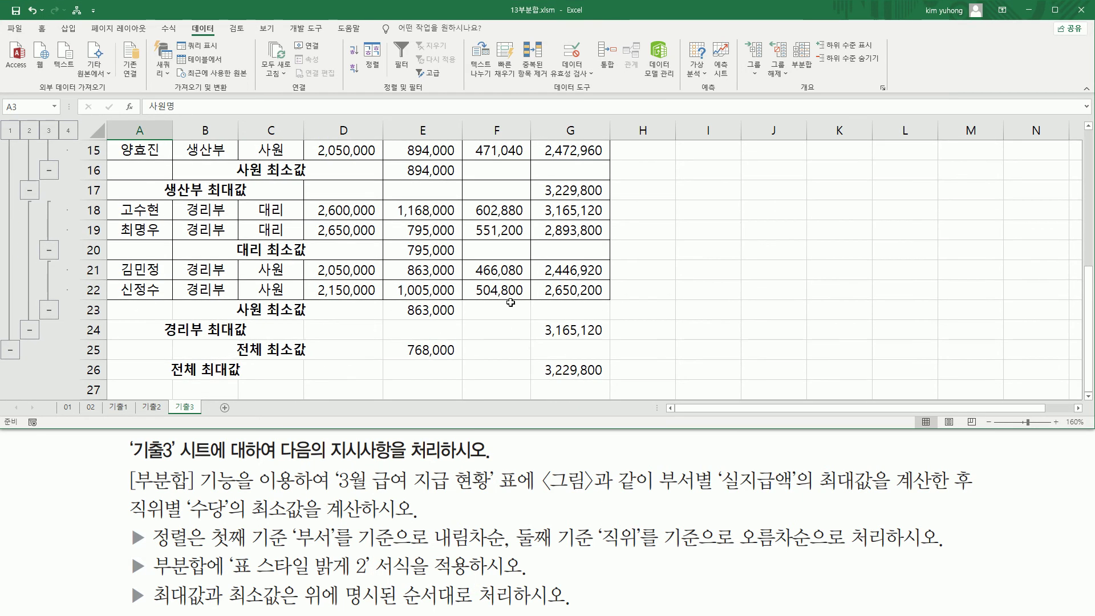
left_click(572, 365, "shift")
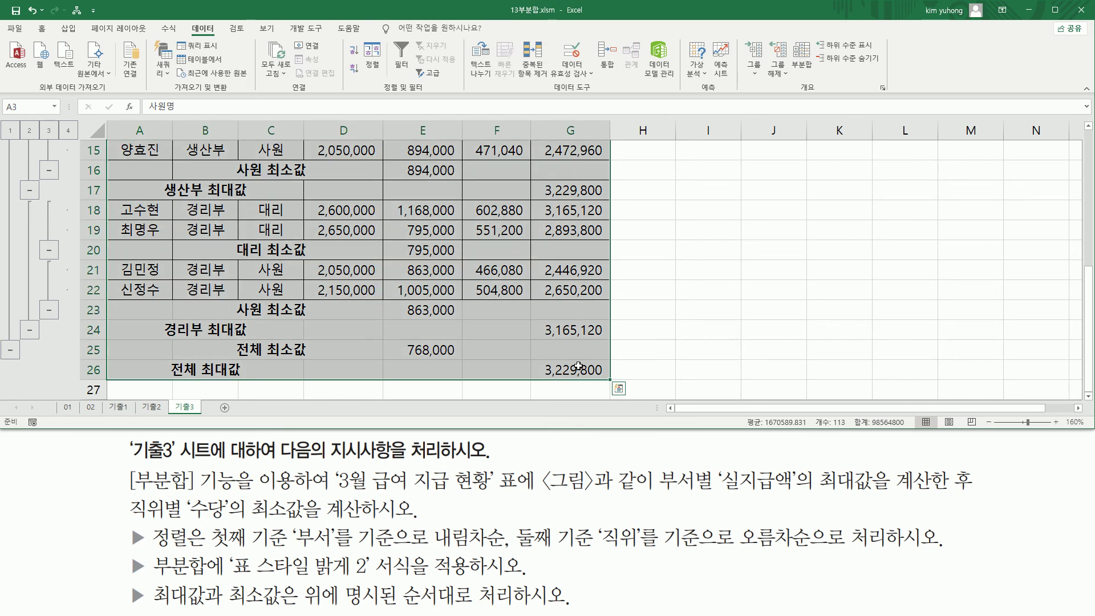
scroll(574, 344, "down", 1)
scroll(574, 343, "up", 6)
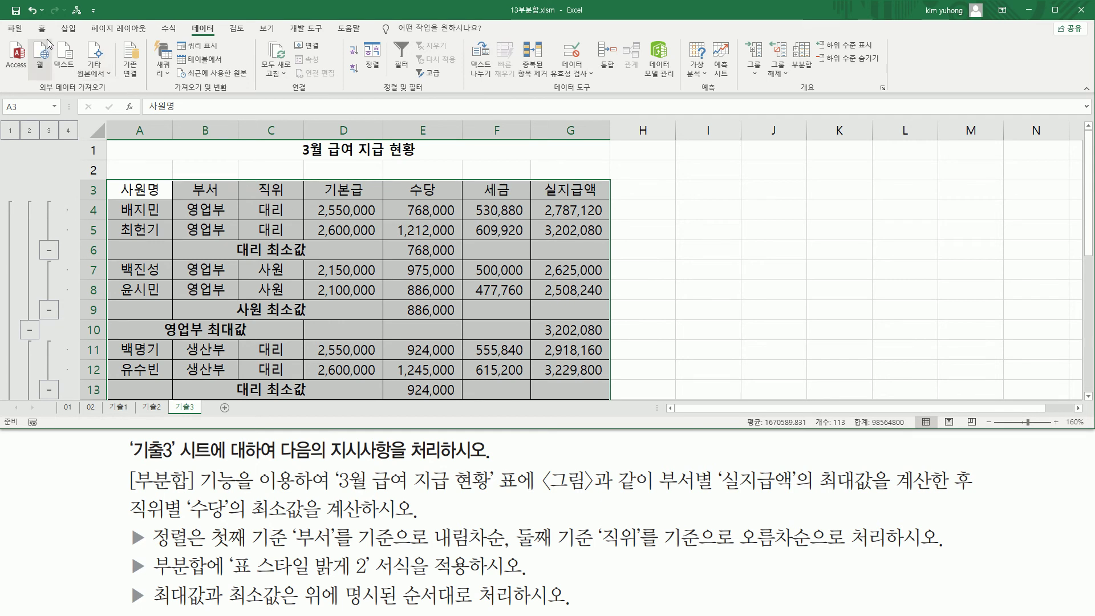
Step: Start formatting the selected range as a table with the 표 스타일 밝게 2 style
left_click_drag(231, 576, 385, 577)
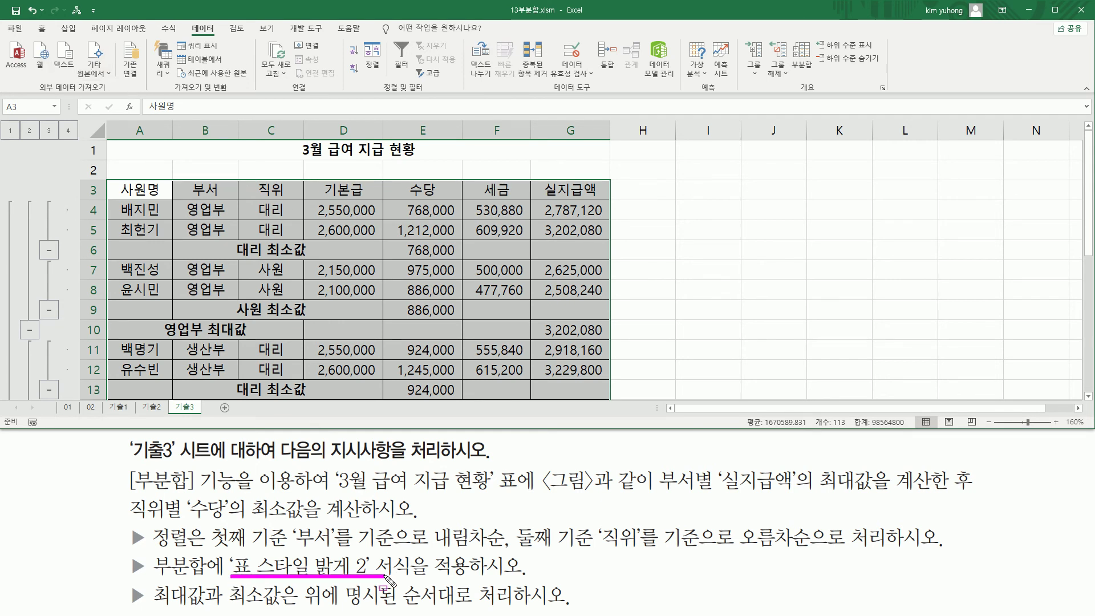
key("Escape")
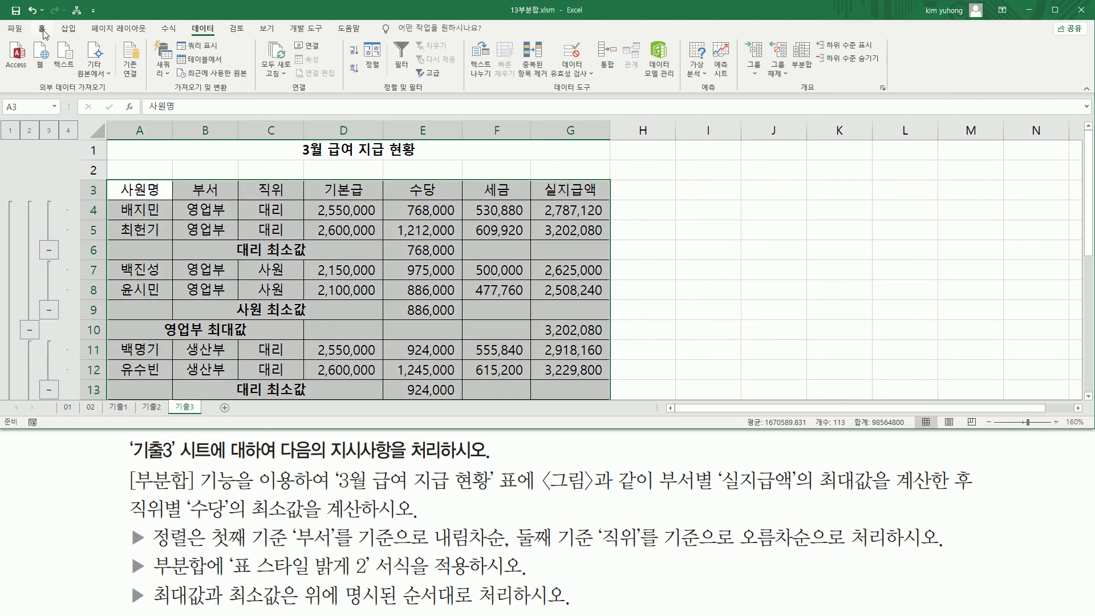
left_click(42, 29)
left_click_drag(682, 83, 722, 93)
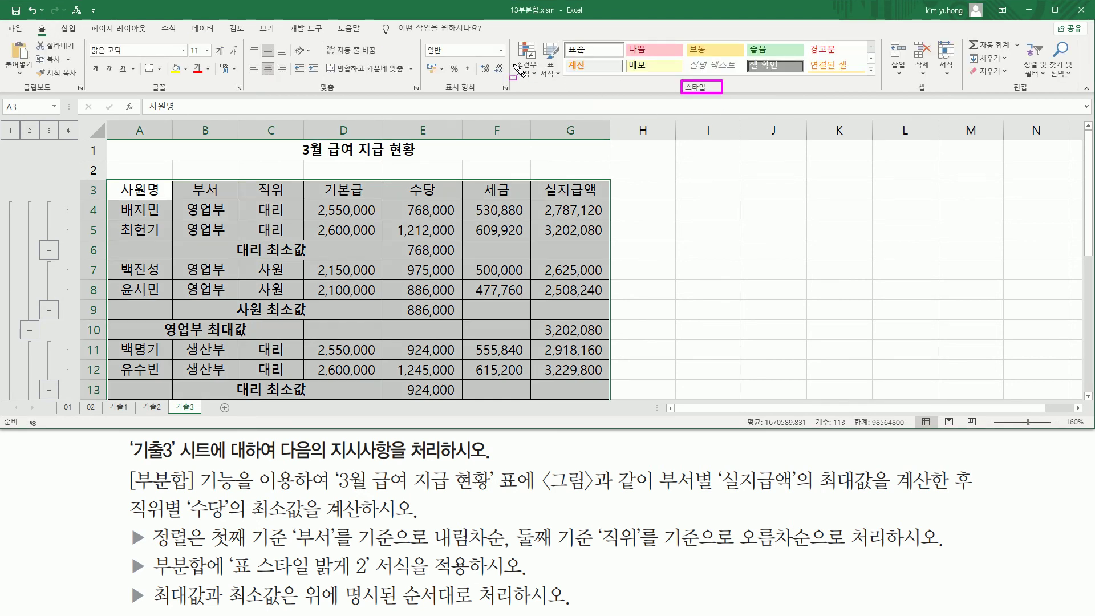
left_click_drag(540, 39, 564, 80)
key("Escape")
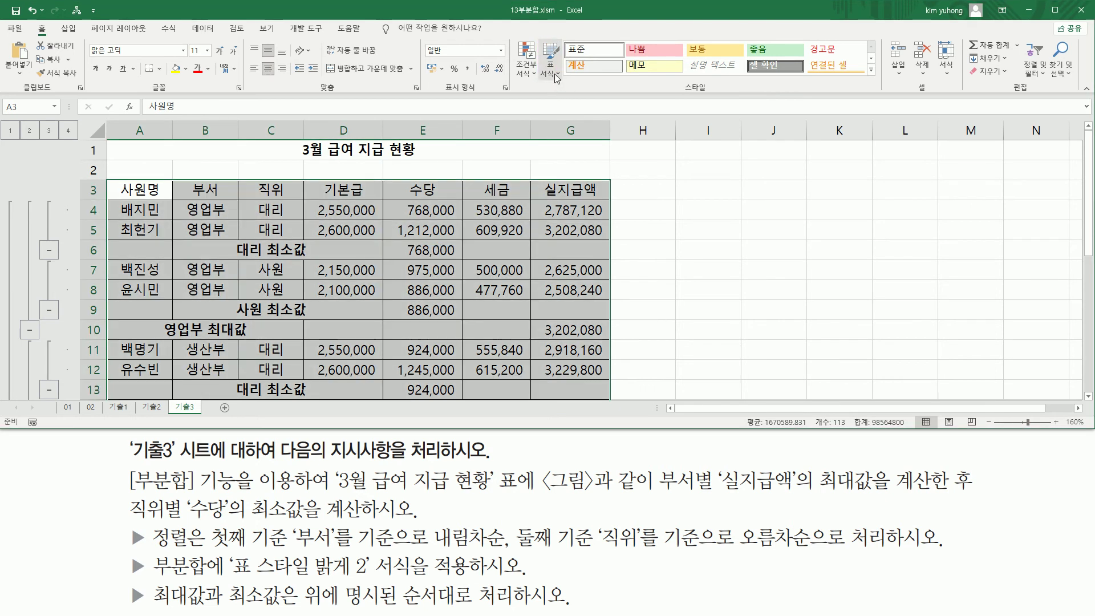
left_click(556, 76)
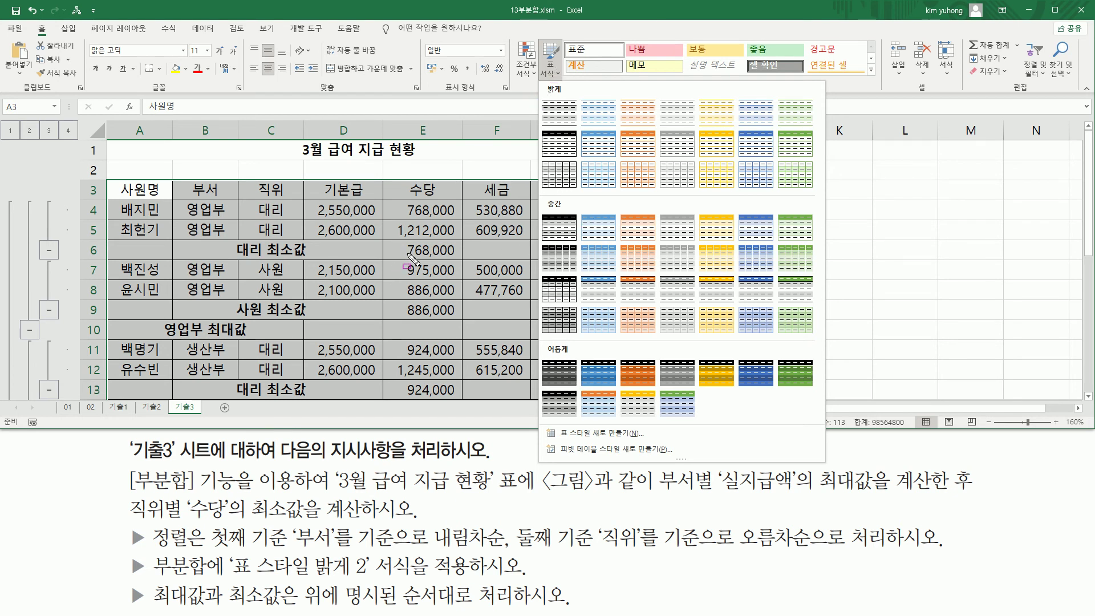
left_click_drag(581, 96, 616, 125)
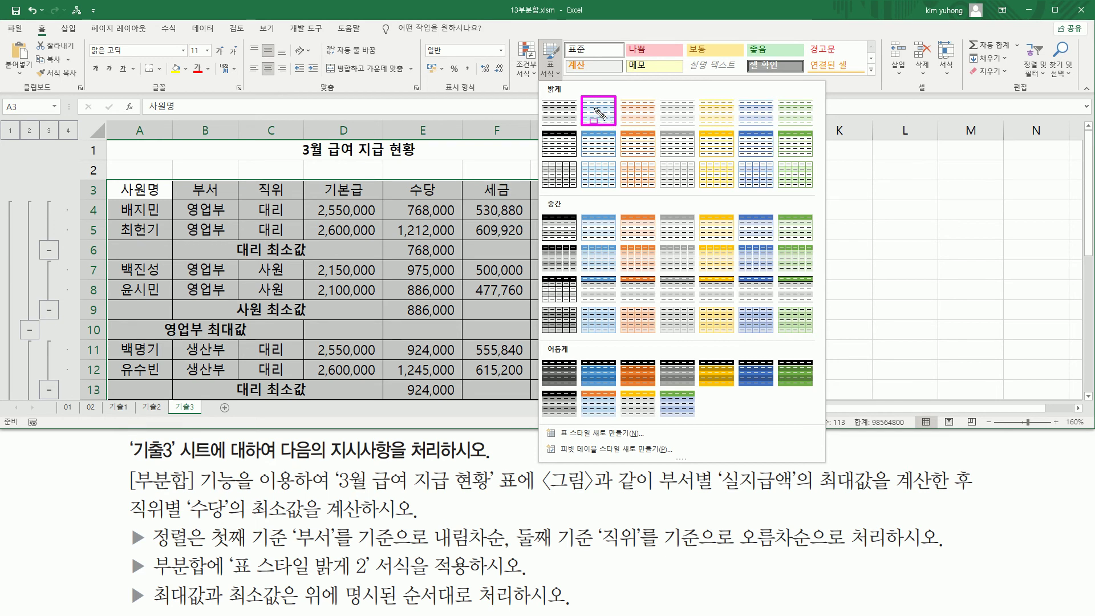
key("Escape")
left_click(550, 68)
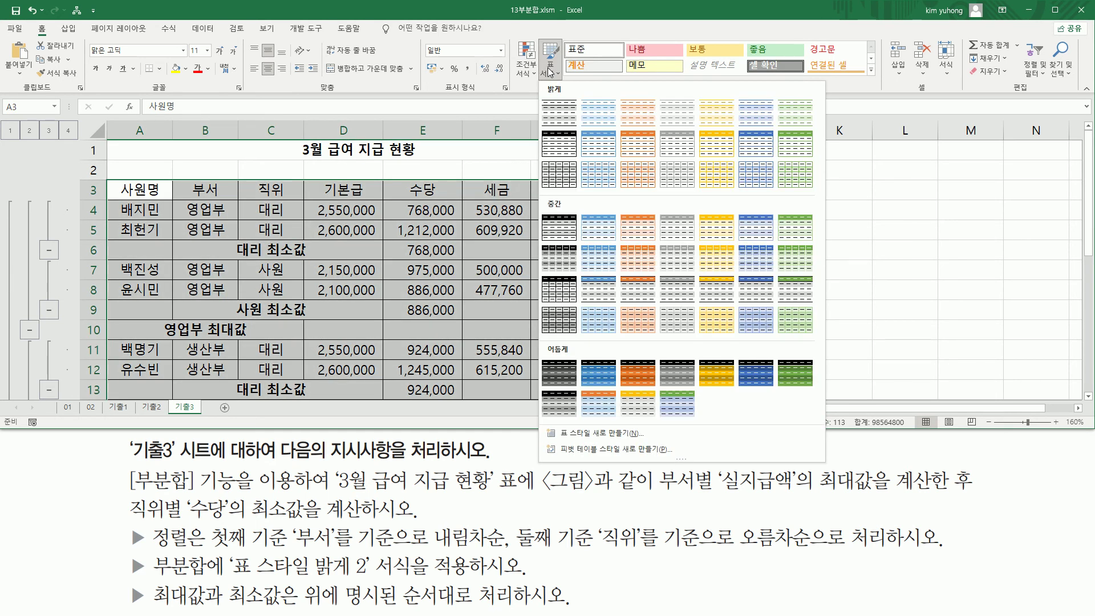
left_click(598, 113)
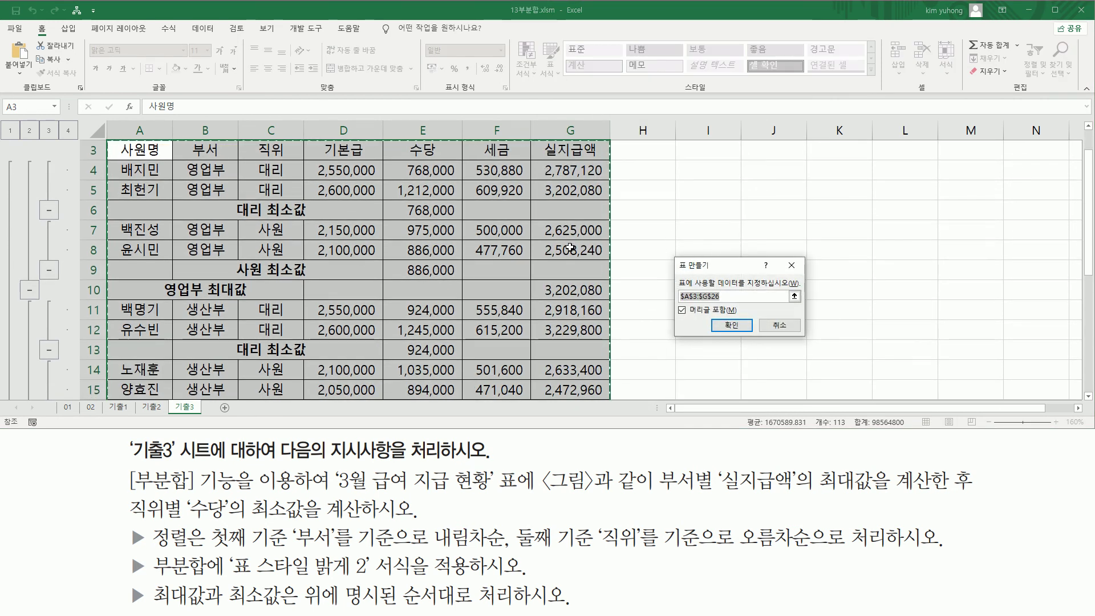
Step: Check the table range $A$3:$G$26 and create the table with 머리글 포함 enabled
scroll(544, 241, "up", 1)
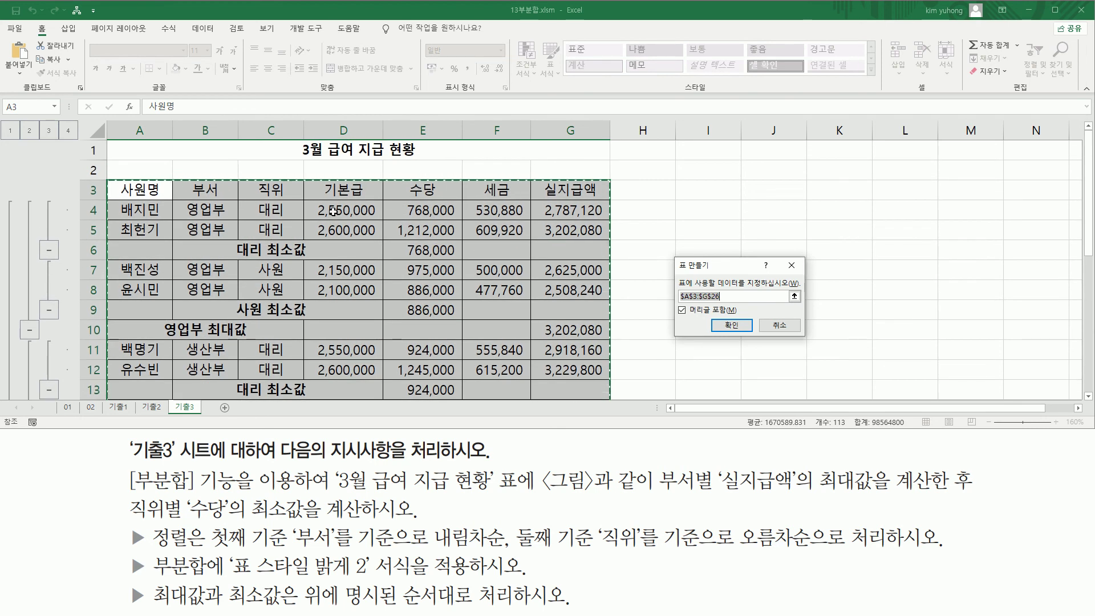
scroll(386, 217, "down", 5)
scroll(387, 217, "down", 2)
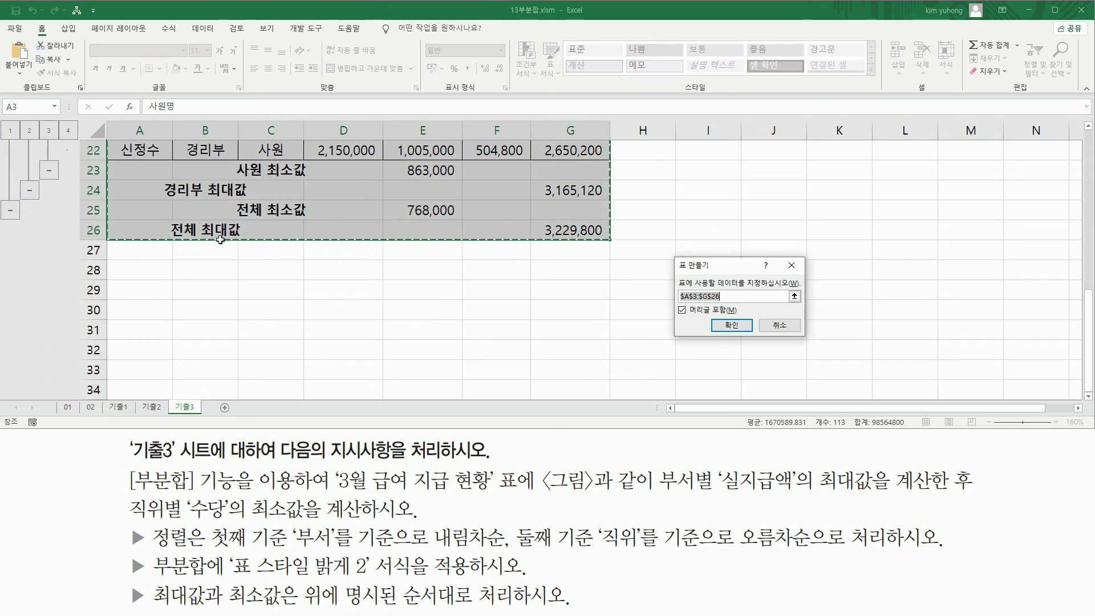
scroll(451, 231, "up", 2)
scroll(450, 231, "up", 5)
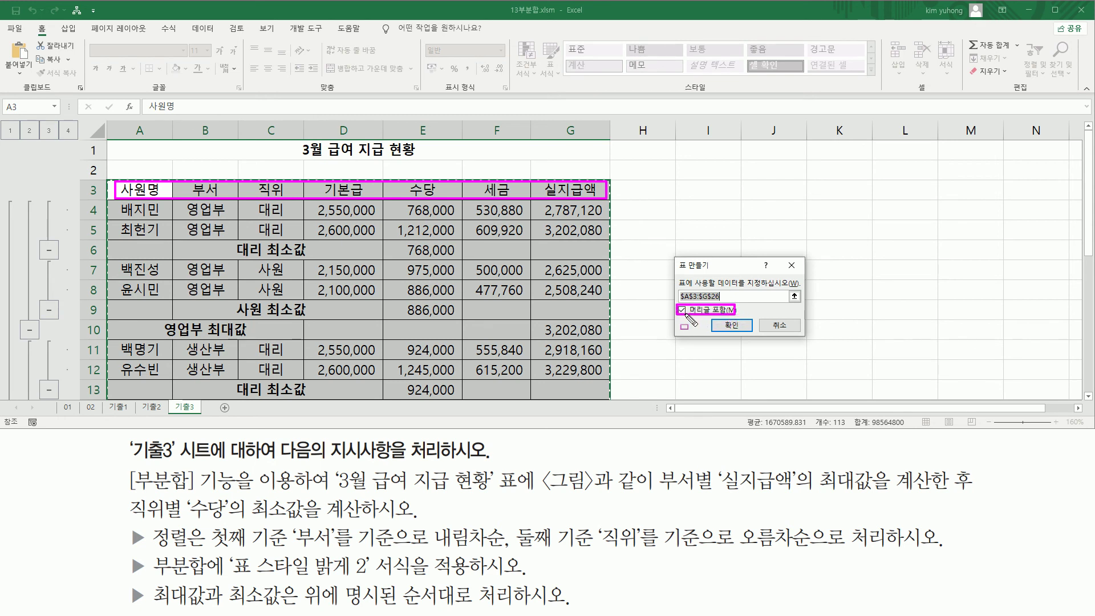
scroll(713, 325, "down", 1)
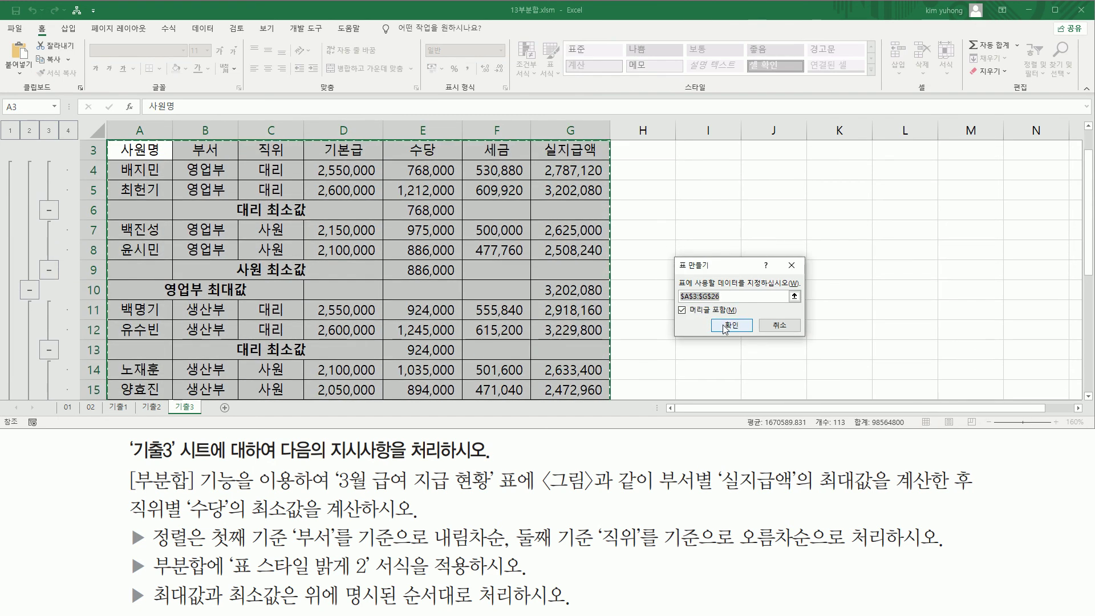
left_click(730, 325)
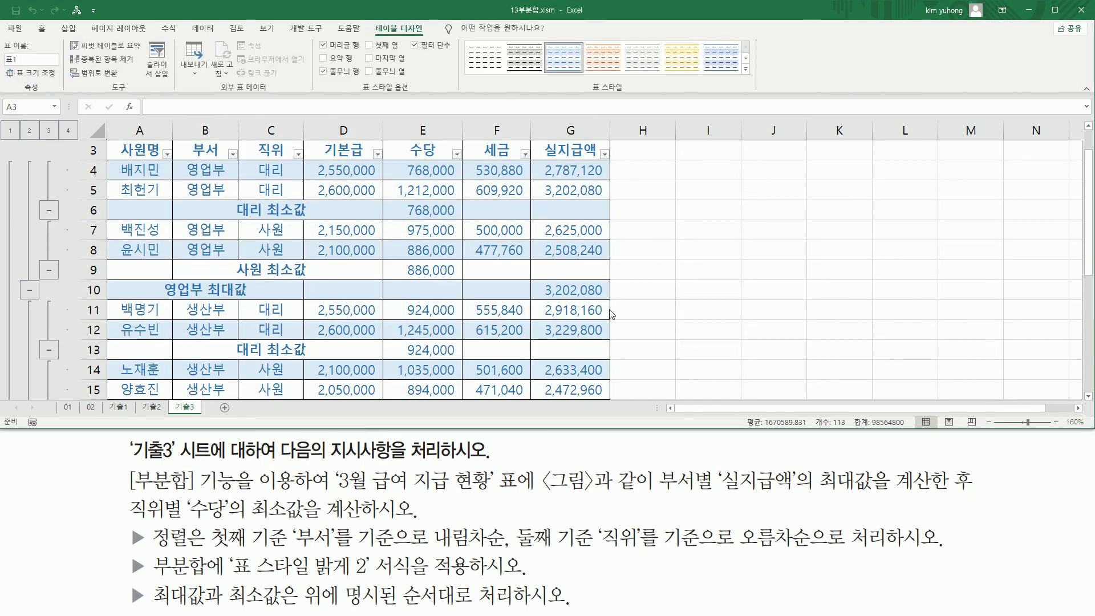
Step: Examine the styled table, checking how the 최소값 and 최대값 labels fit in the 직위 and 부서 columns
scroll(595, 311, "up", 1)
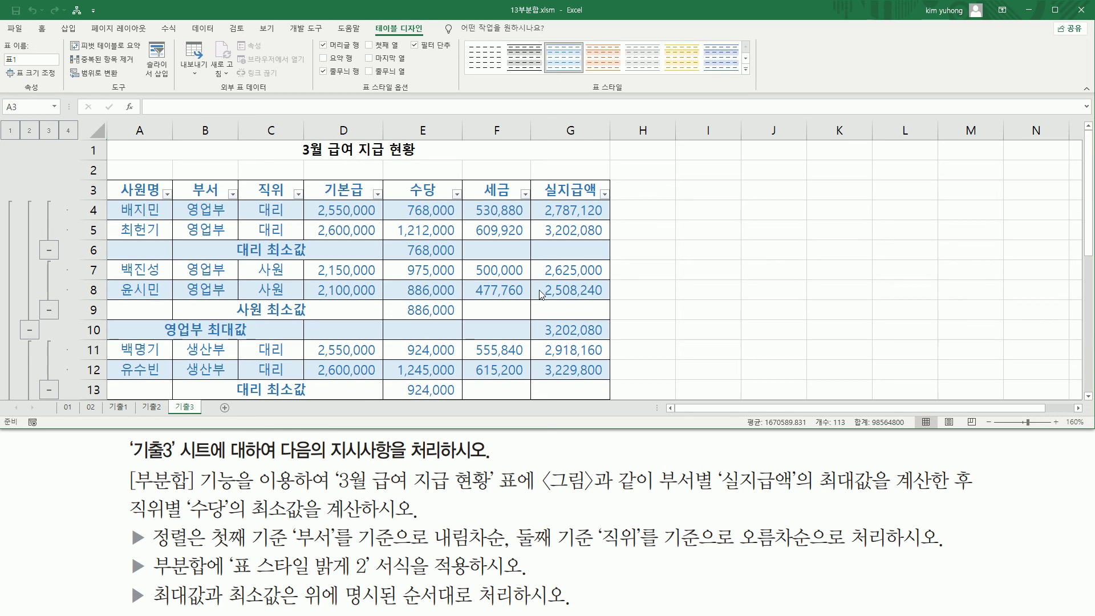
scroll(519, 293, "down", 3)
scroll(519, 293, "down", 5)
scroll(453, 295, "up", 7)
left_click_drag(237, 244, 308, 254)
left_click_drag(241, 303, 310, 315)
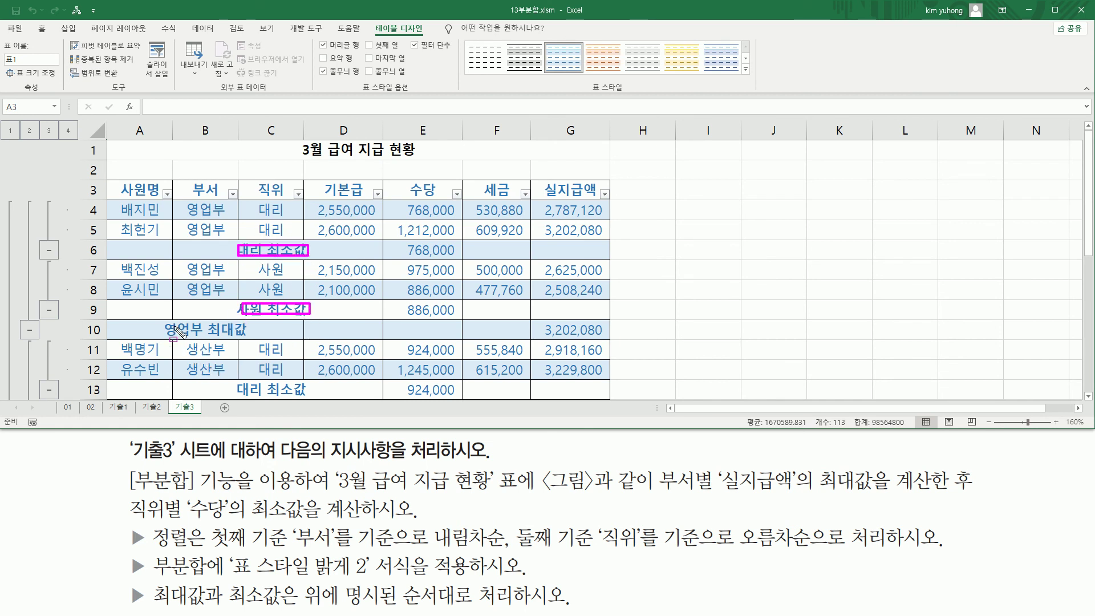
left_click_drag(172, 321, 241, 340)
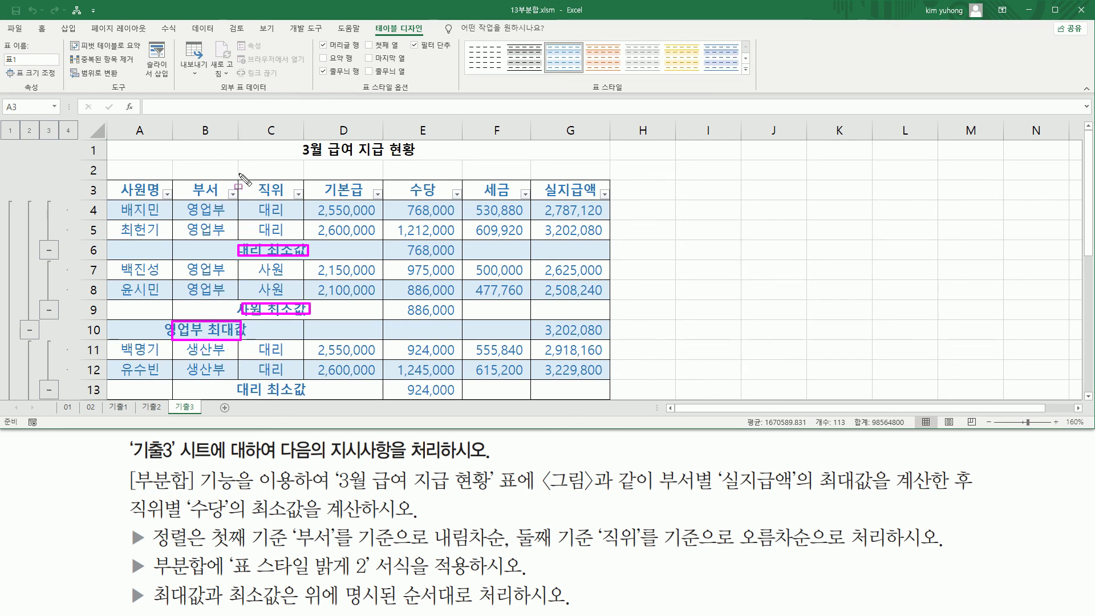
key("Escape")
Step: Autofit the widths of the 부서 and 직위 columns to their contents and review the table
key("ctrl+shift+d")
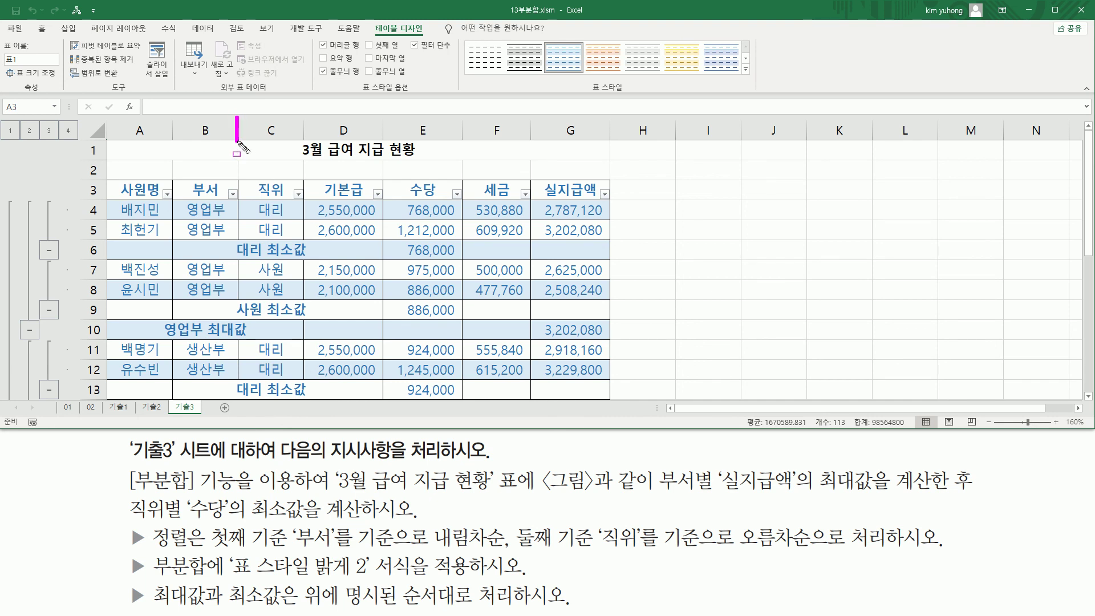
key("ctrl+a")
double_click(238, 128)
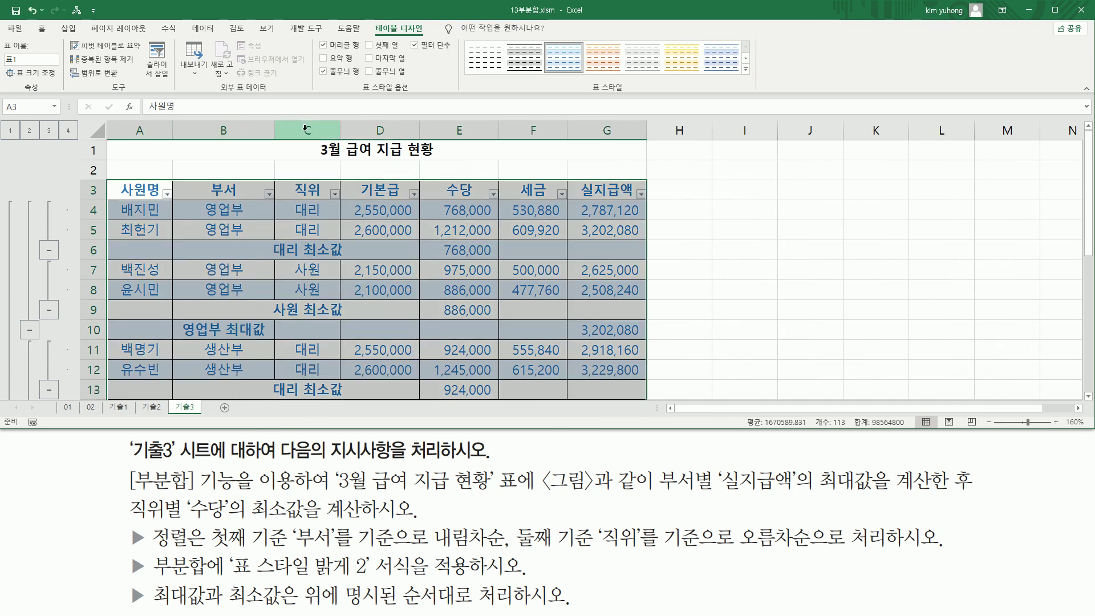
double_click(340, 130)
left_click(426, 288)
scroll(437, 309, "down", 5)
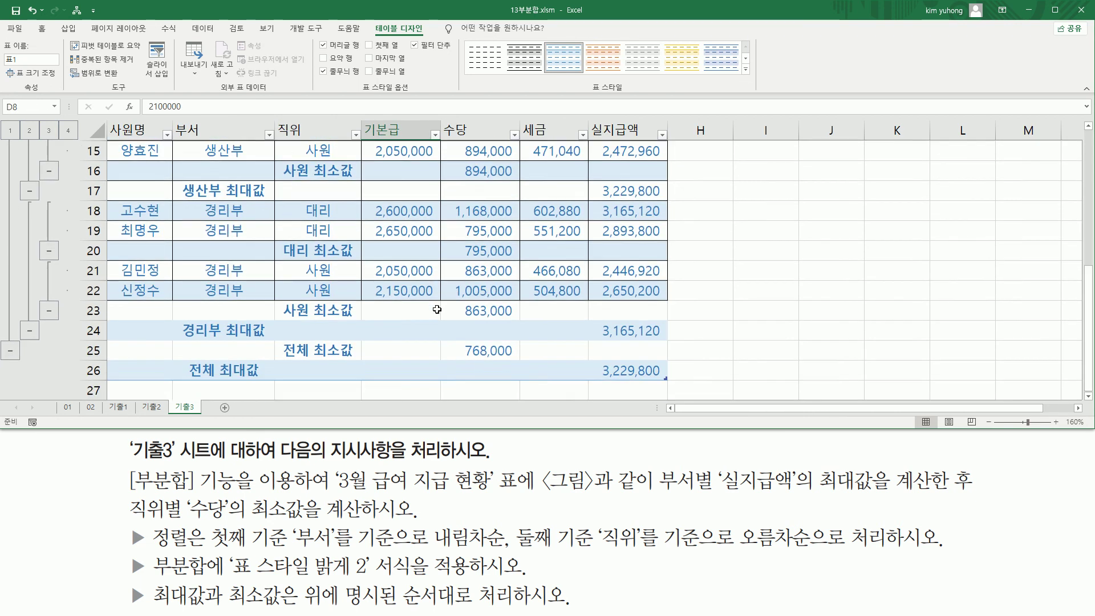
scroll(437, 309, "up", 5)
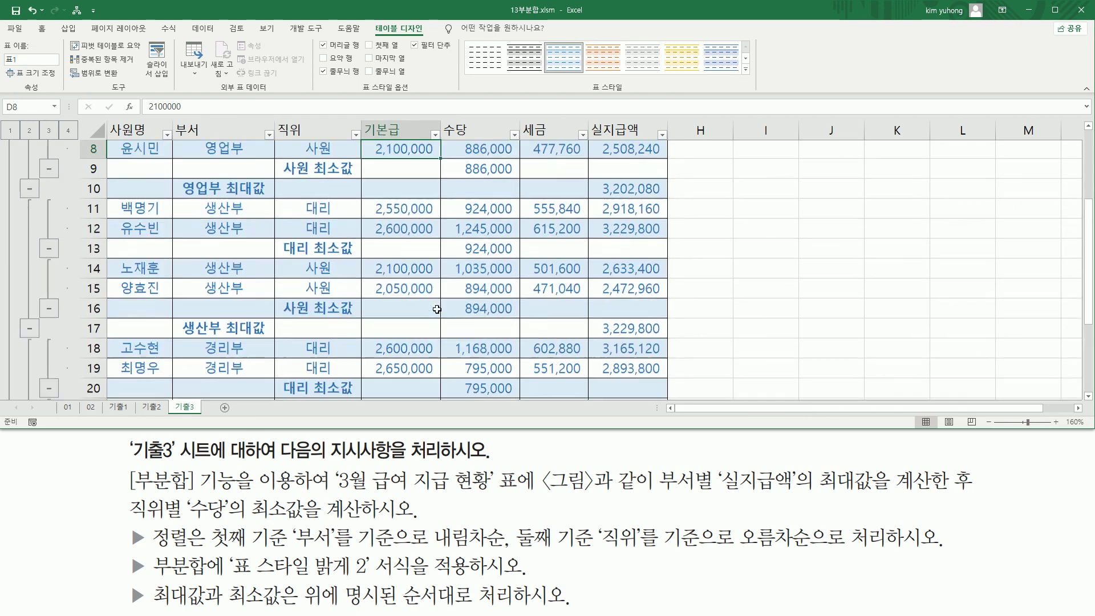